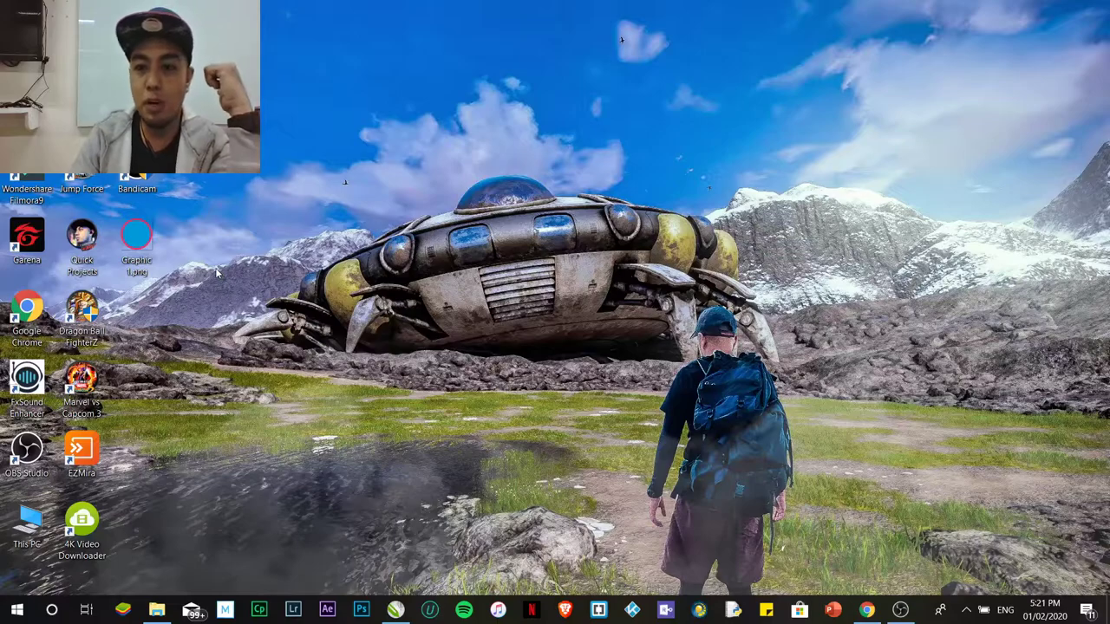
Switch to CorelDRAW and delete the blue circle with the thick pink outline from the page
left_click(136, 241)
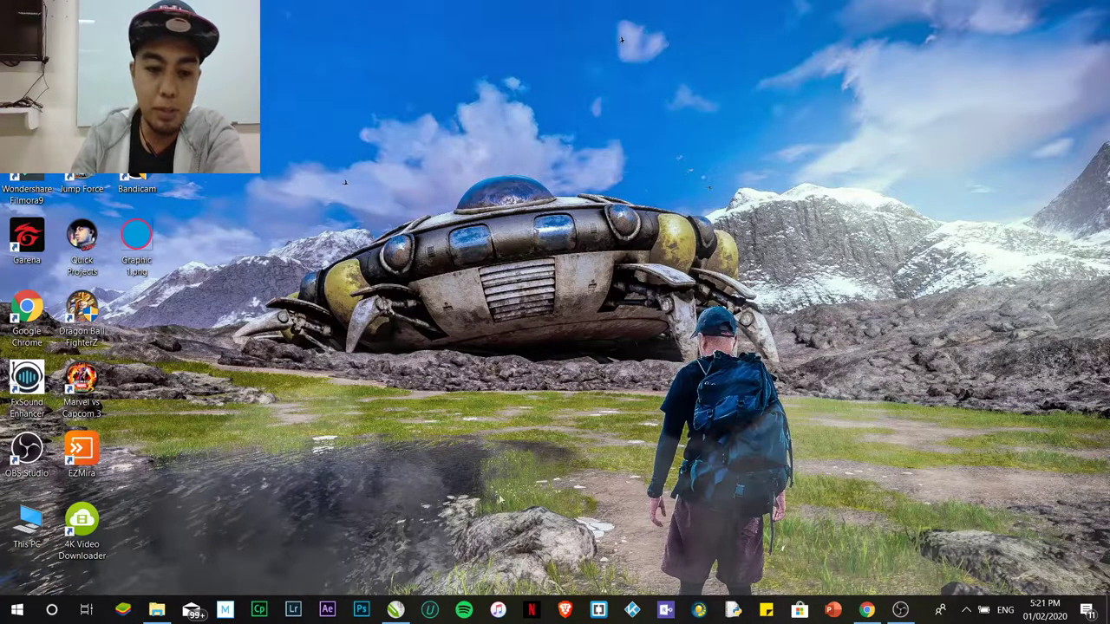
left_click(400, 610)
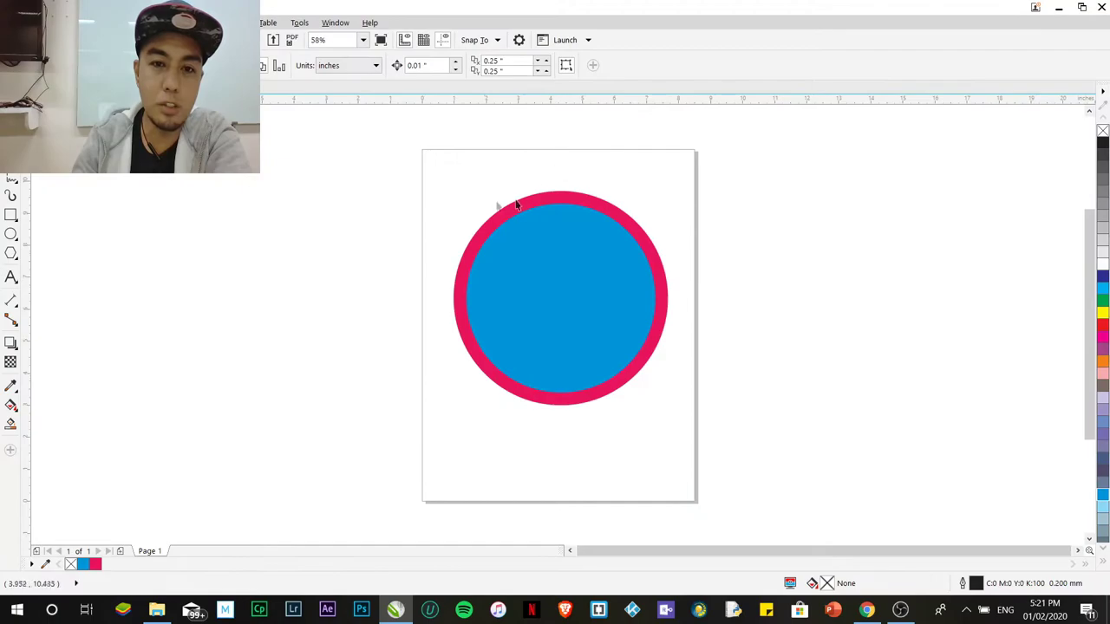
scroll(484, 277, "down", 1)
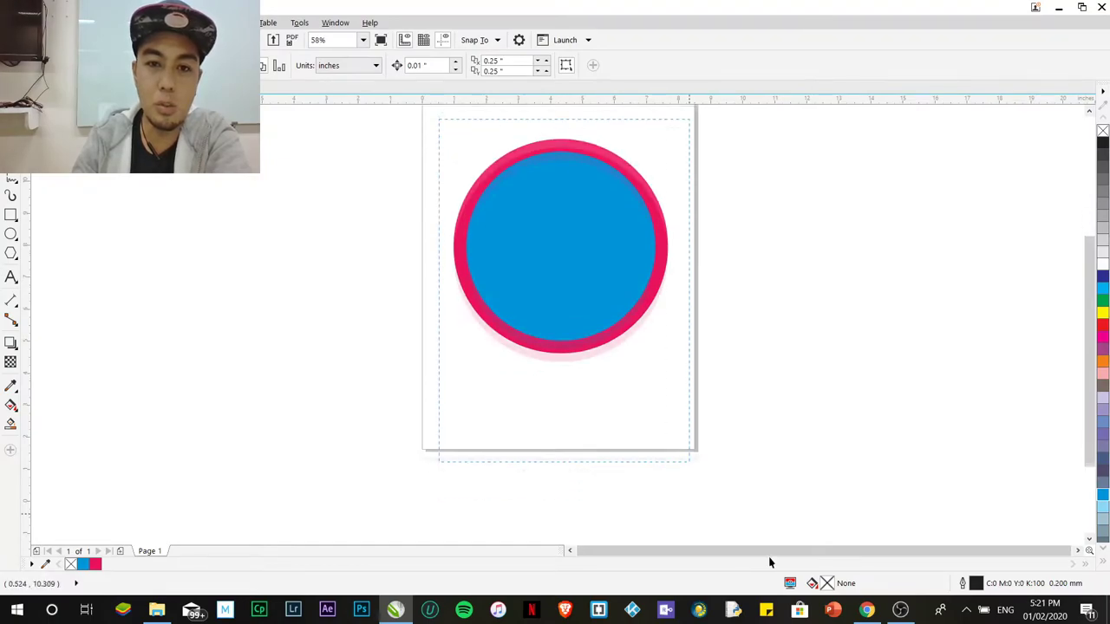
left_click(619, 265)
left_click_drag(1086, 287, 1084, 252)
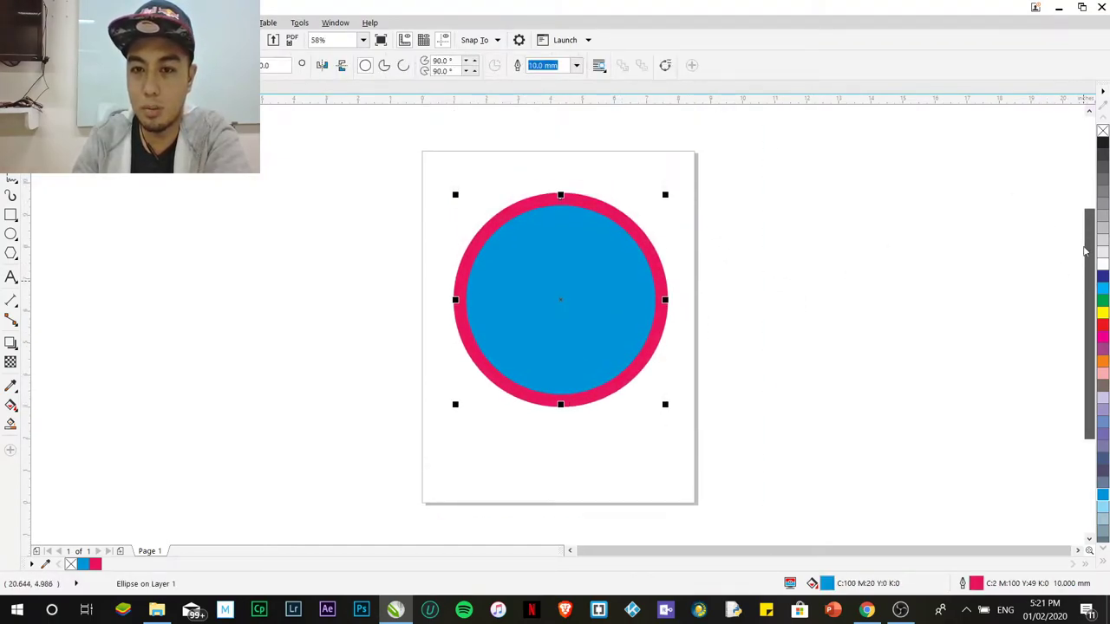
key("Delete")
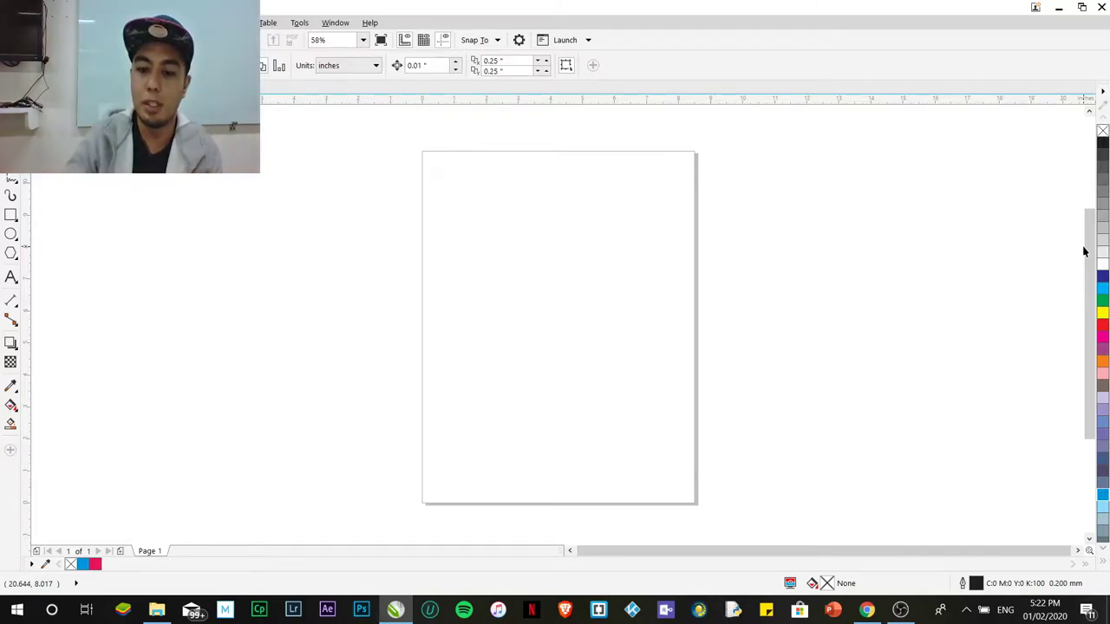
Switch to Chrome and try to open Google Images
left_click(865, 611)
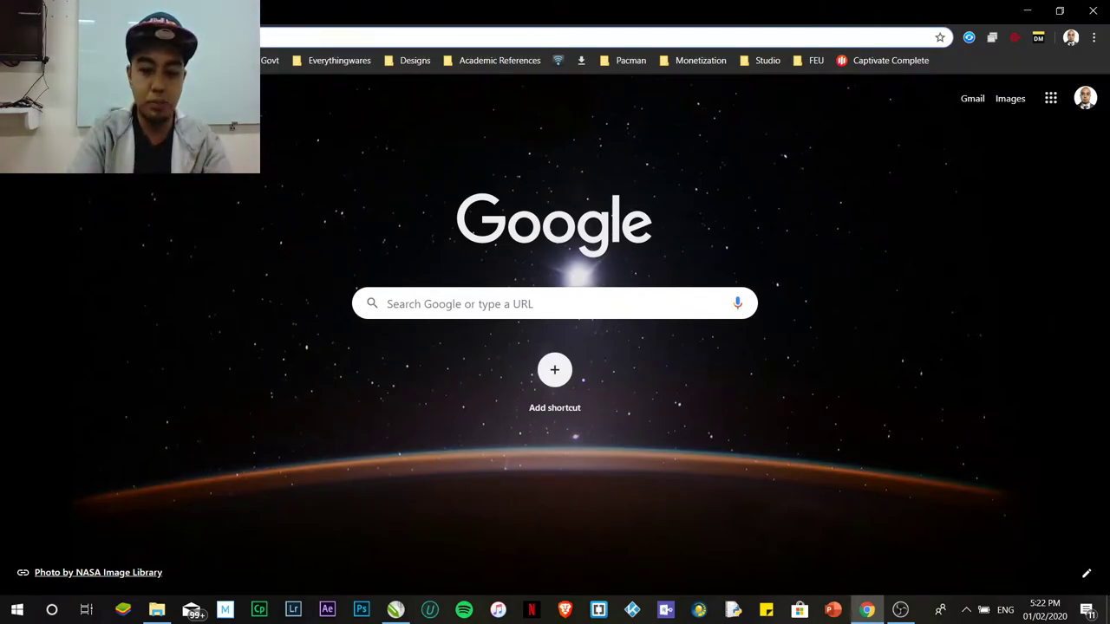
key("ctrl+l")
key("Return")
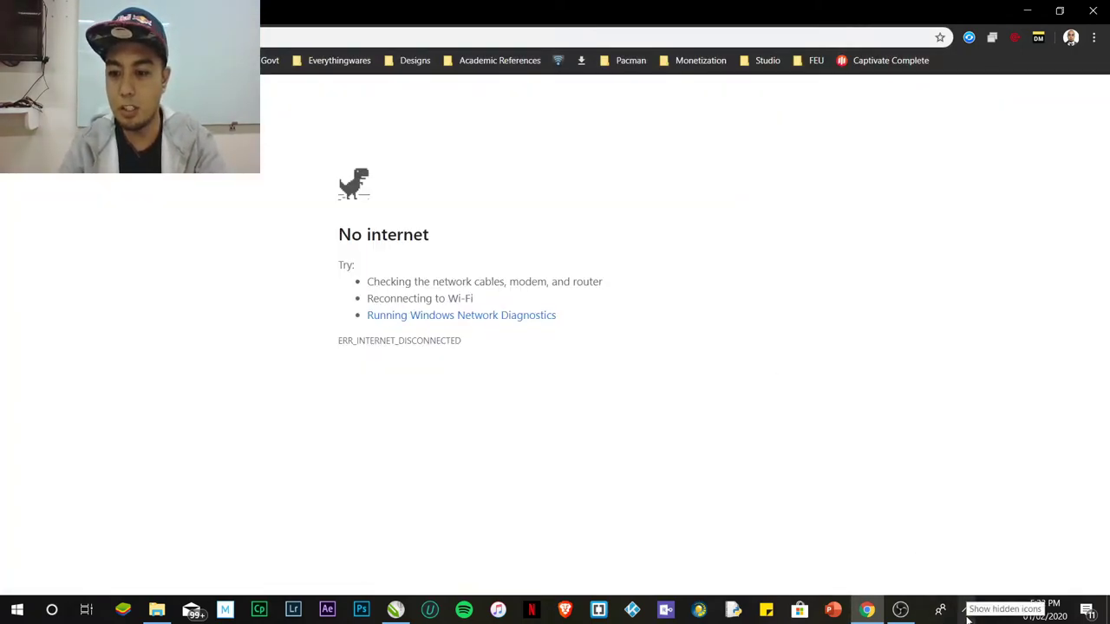
Connect the computer to the Everythingwares Wi-Fi network so the Google Images page can load
left_click(966, 610)
left_click(937, 578)
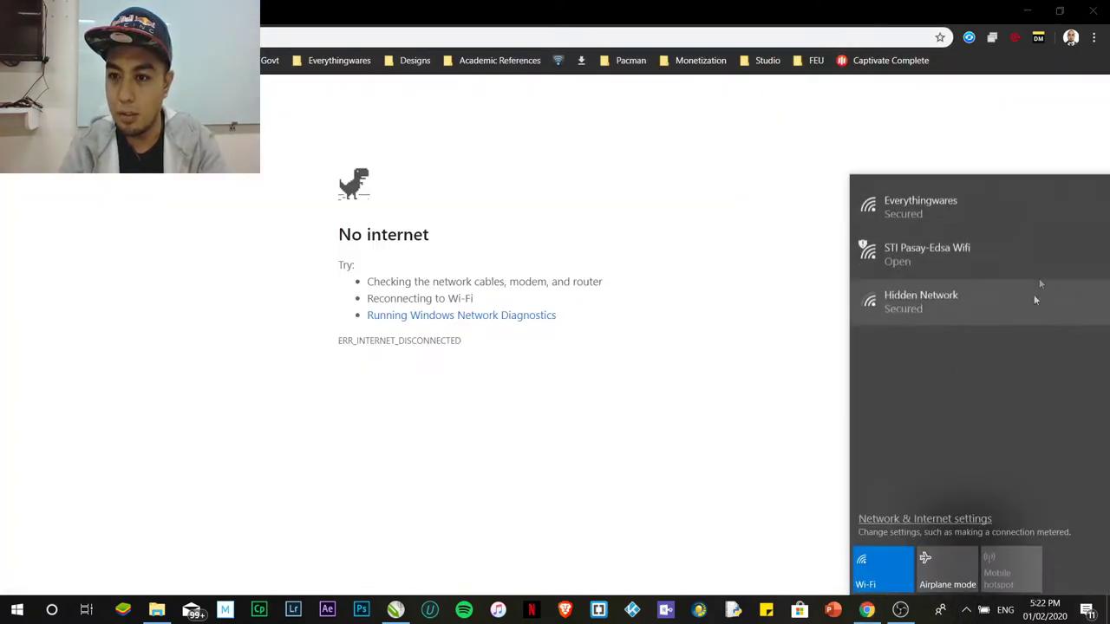
left_click(971, 208)
left_click(1041, 269)
left_click(378, 40)
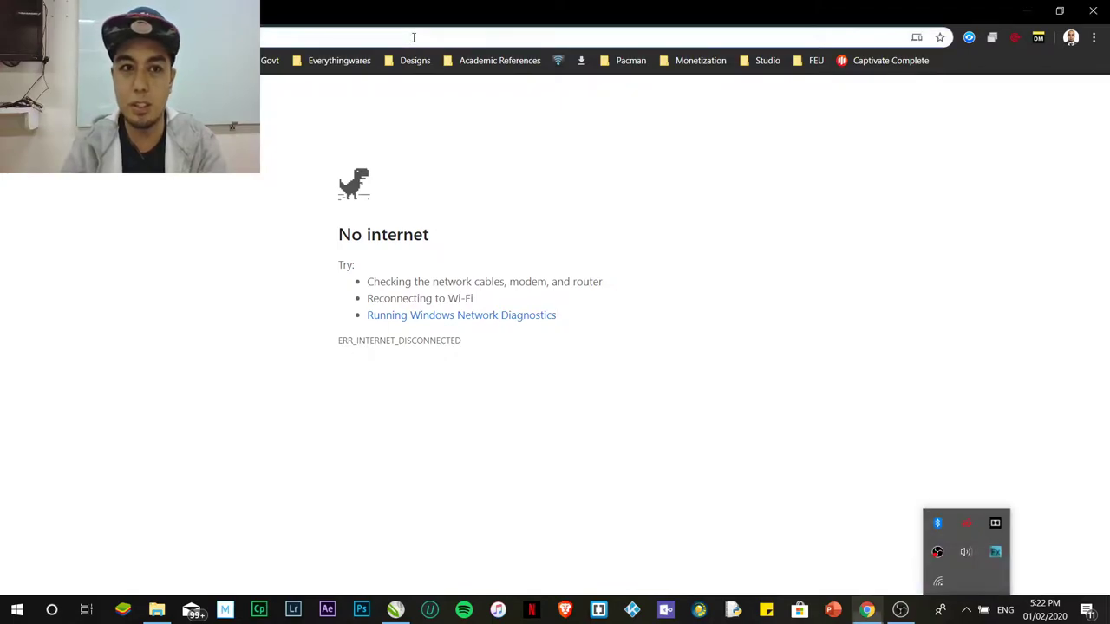
left_click(379, 353)
left_click(966, 610)
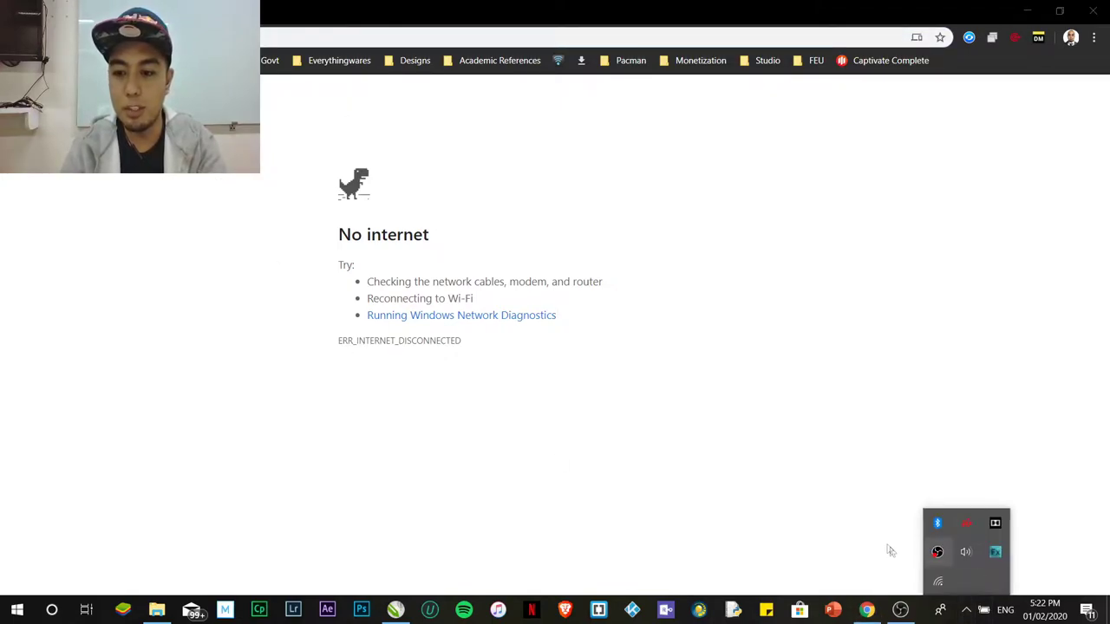
left_click(862, 374)
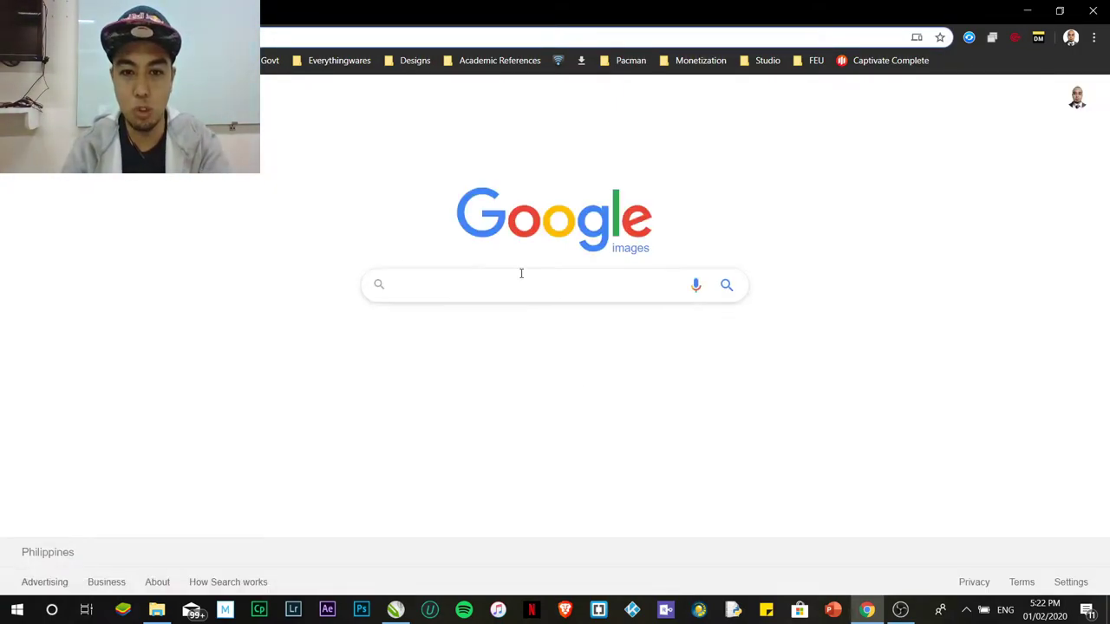
Search Google Images for "batman logo"
left_click(521, 276)
left_click(963, 327)
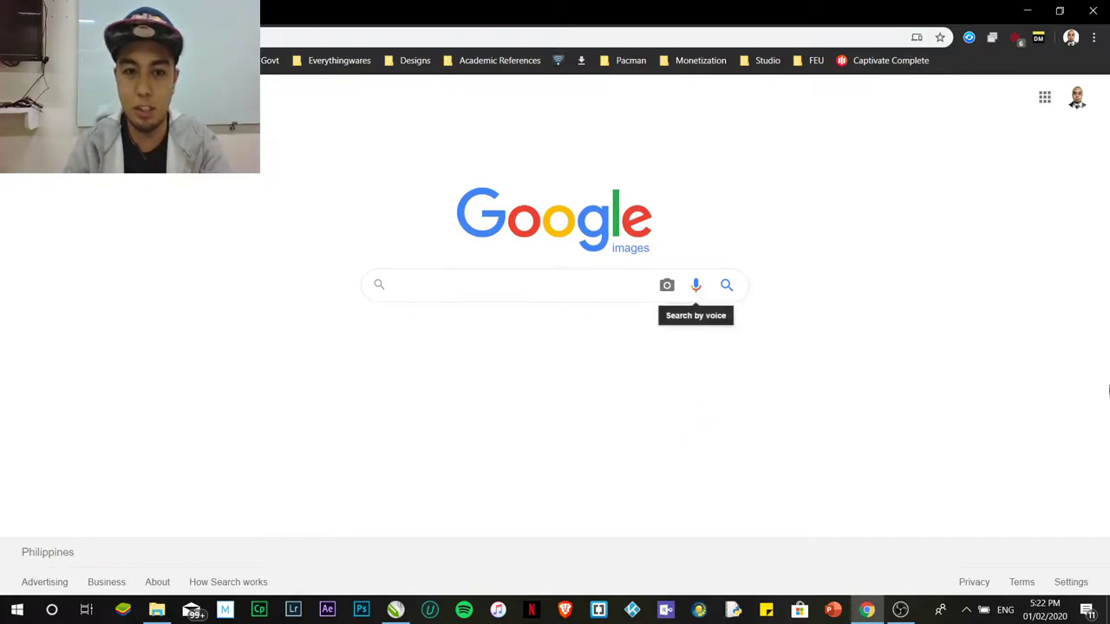
left_click(544, 285)
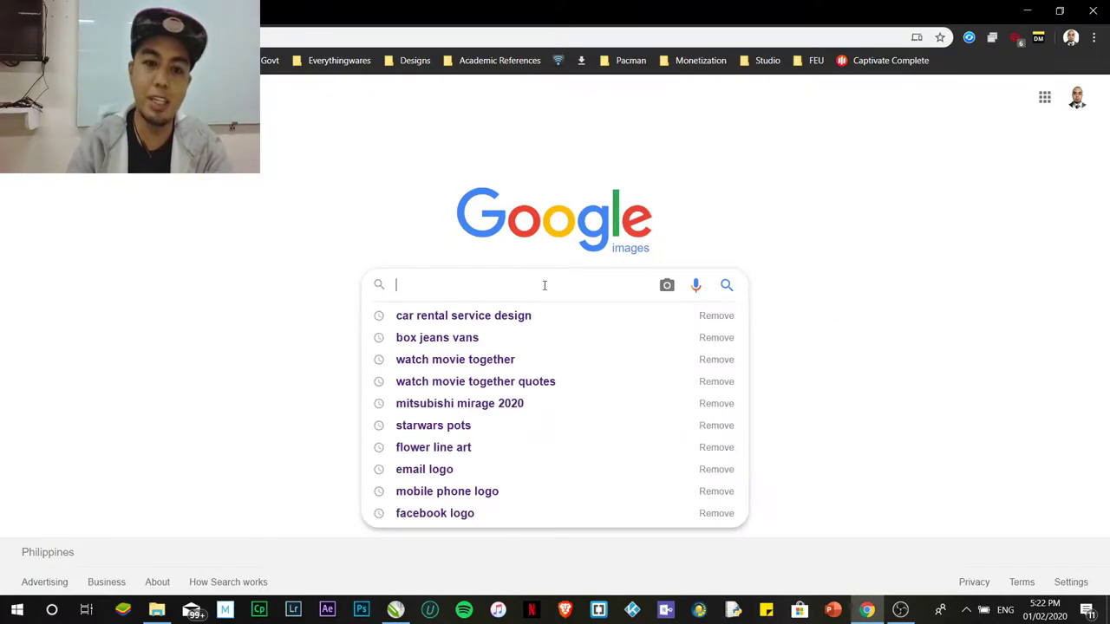
type("badt")
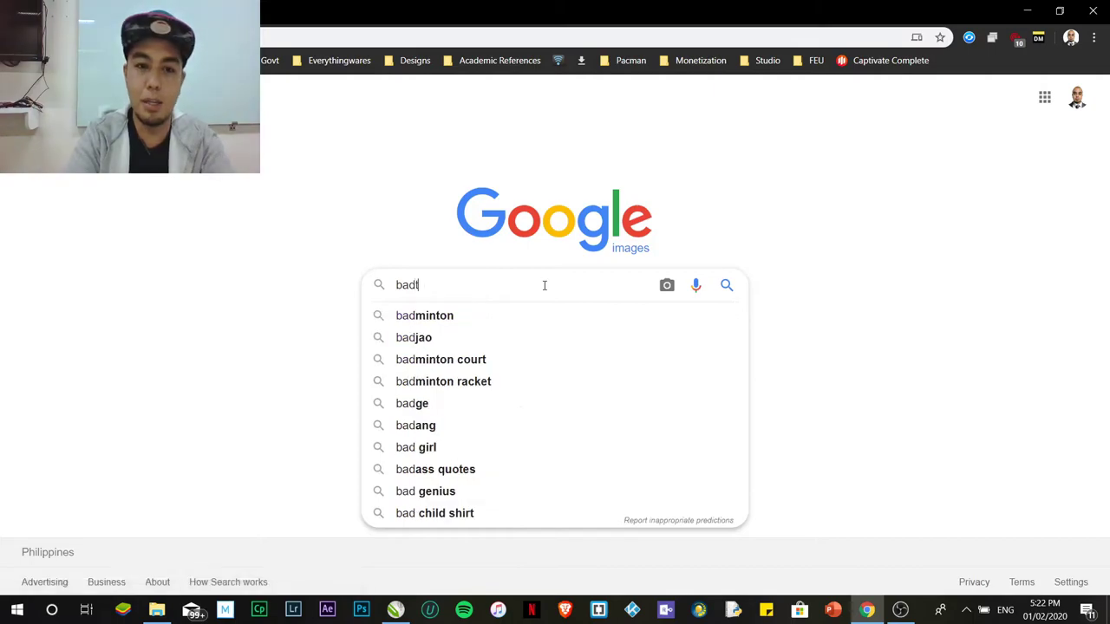
key("BackSpace")
type("tman")
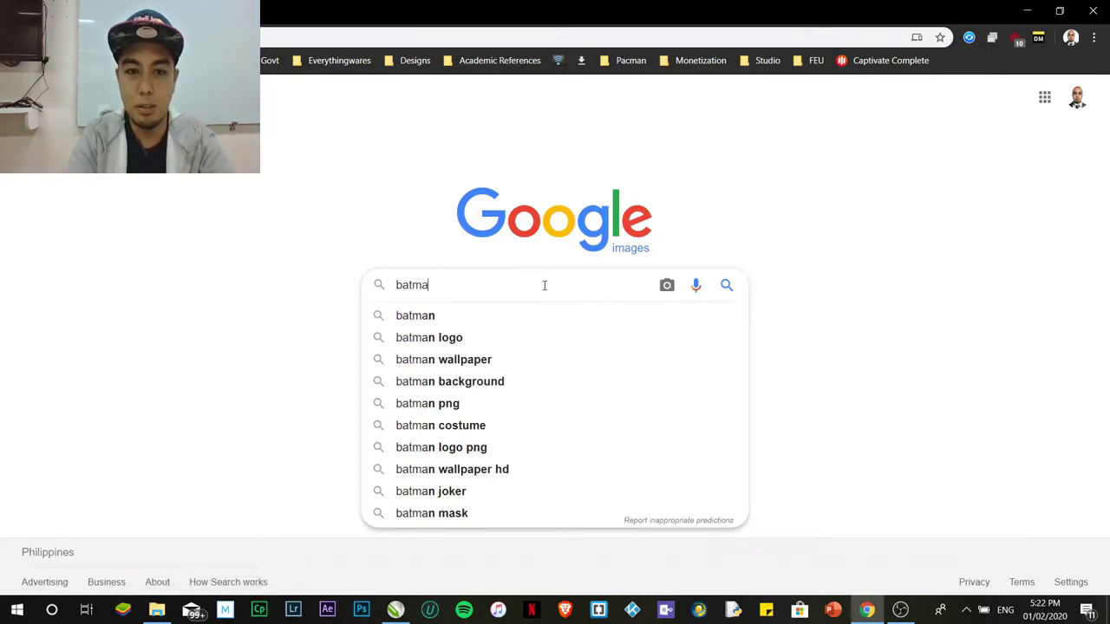
type(" logo")
key("Return")
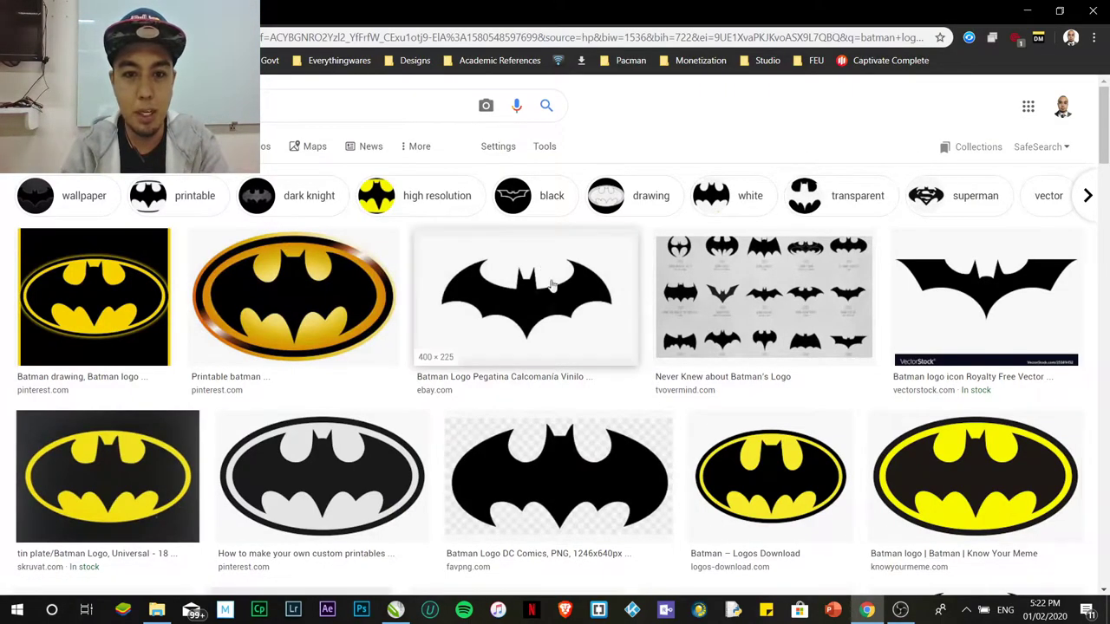
Open the plain black bat logo from the eBay result and copy its preview image
left_click(512, 313)
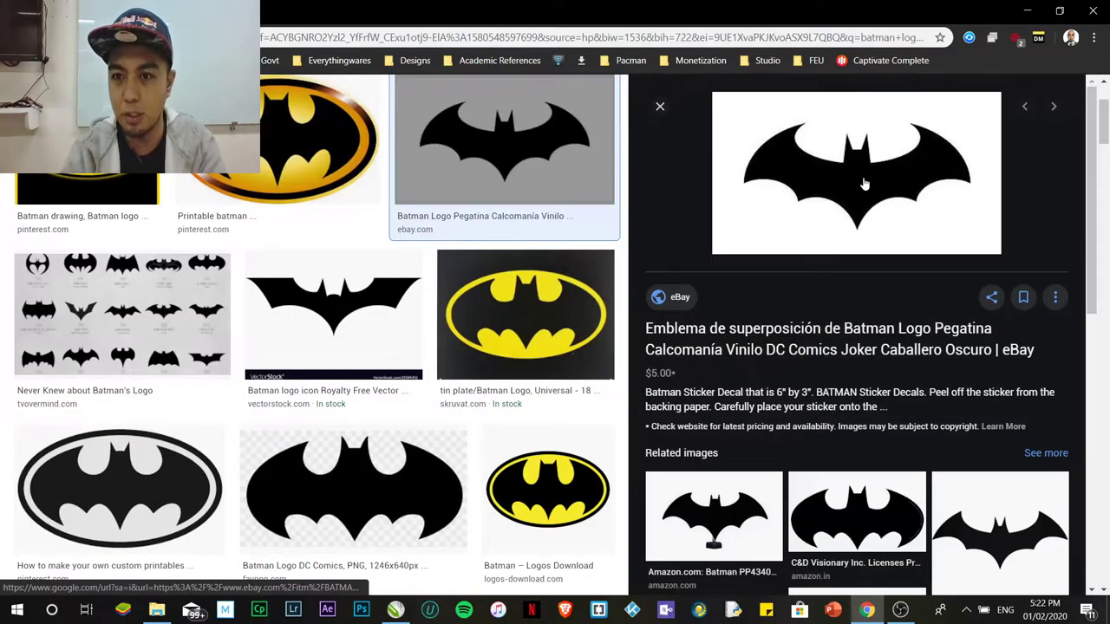
right_click(864, 184)
left_click(871, 345)
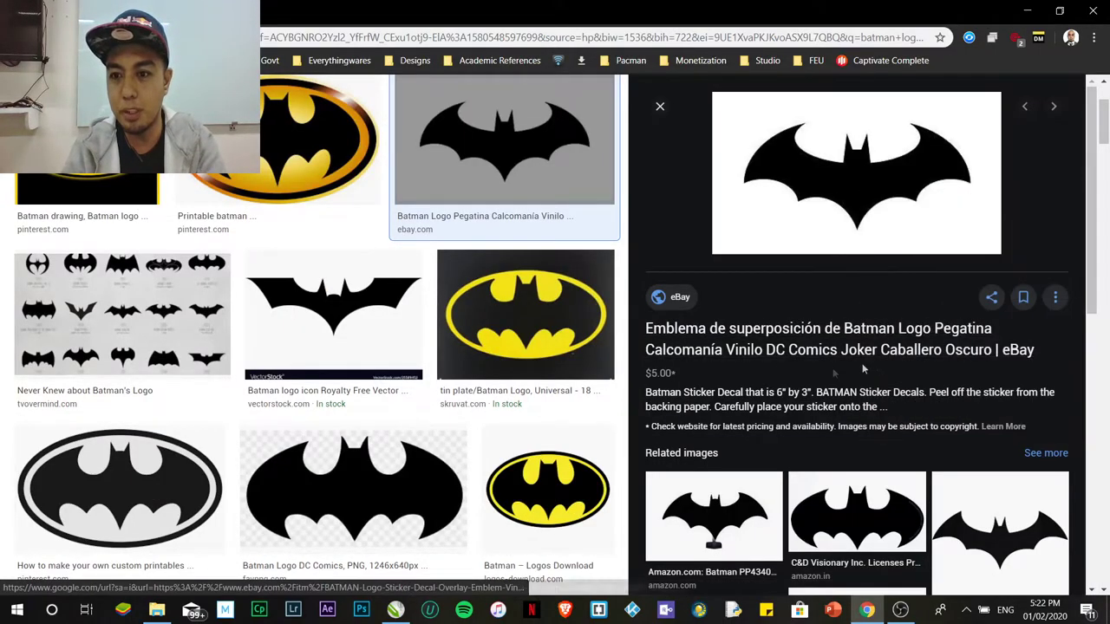
Switch to CorelDRAW, paste the copied bat logo, and enlarge it to nearly the page width in the upper half of the page
key("alt+Tab")
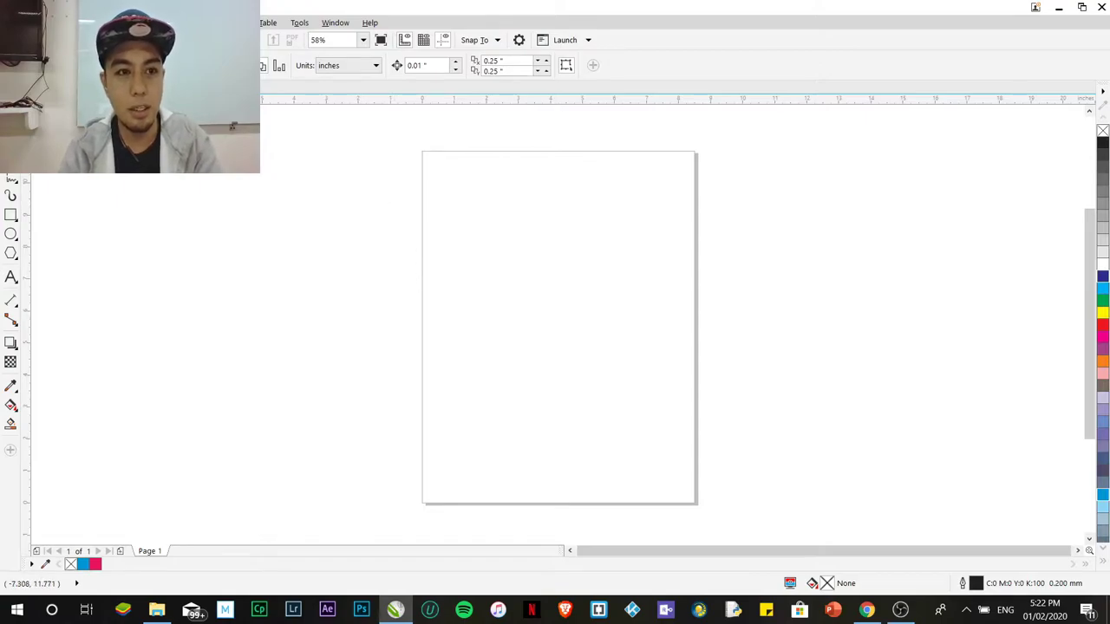
right_click(189, 128)
left_click(264, 216)
left_click_drag(555, 338, 526, 291)
left_click_drag(626, 345, 705, 387)
left_click_drag(625, 323, 618, 314)
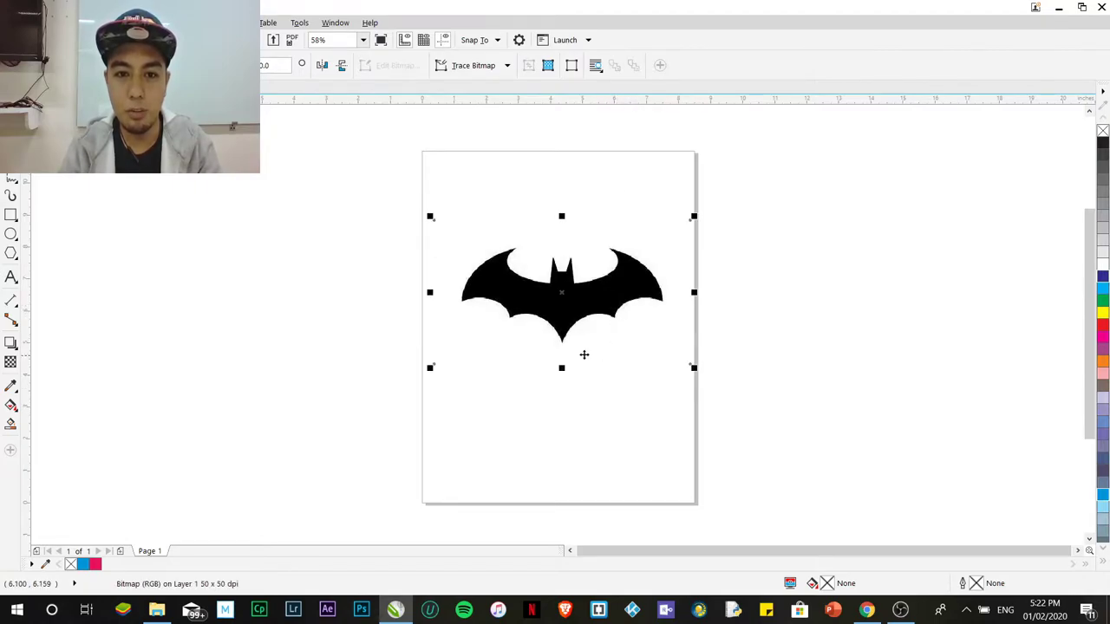
left_click_drag(524, 318, 520, 307)
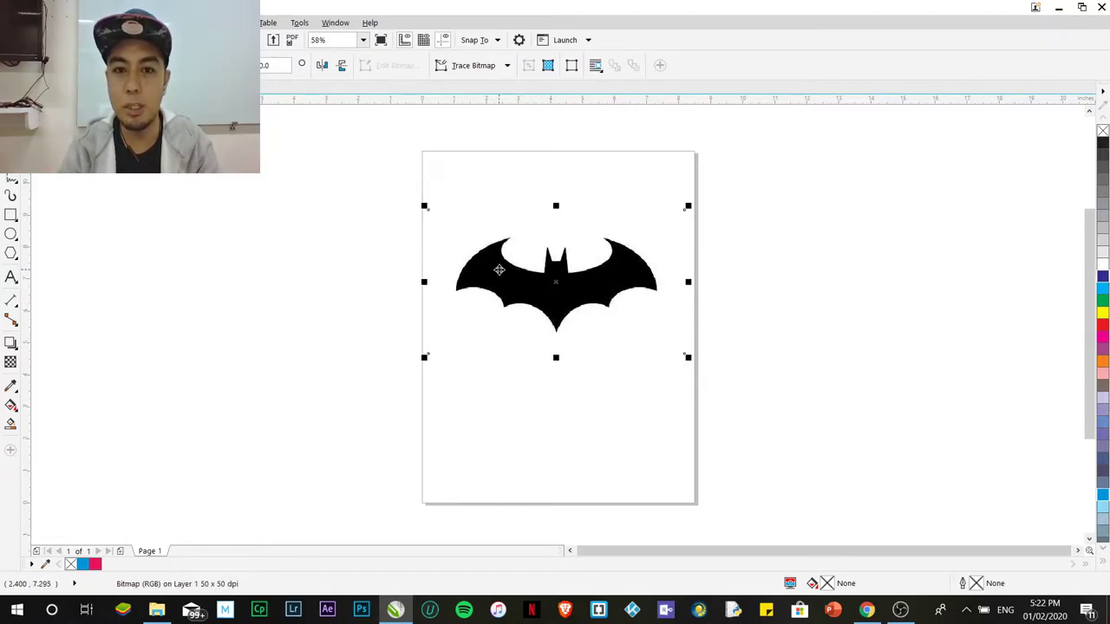
left_click(478, 376)
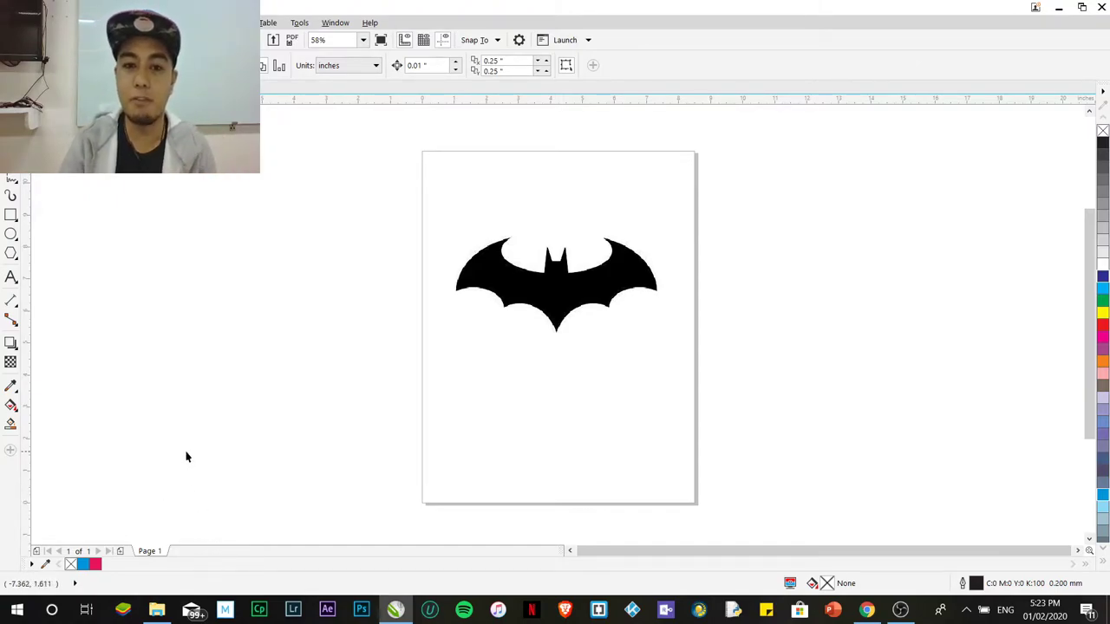
Examine the edge quality of the bat logo's left wing at high magnification
key("z")
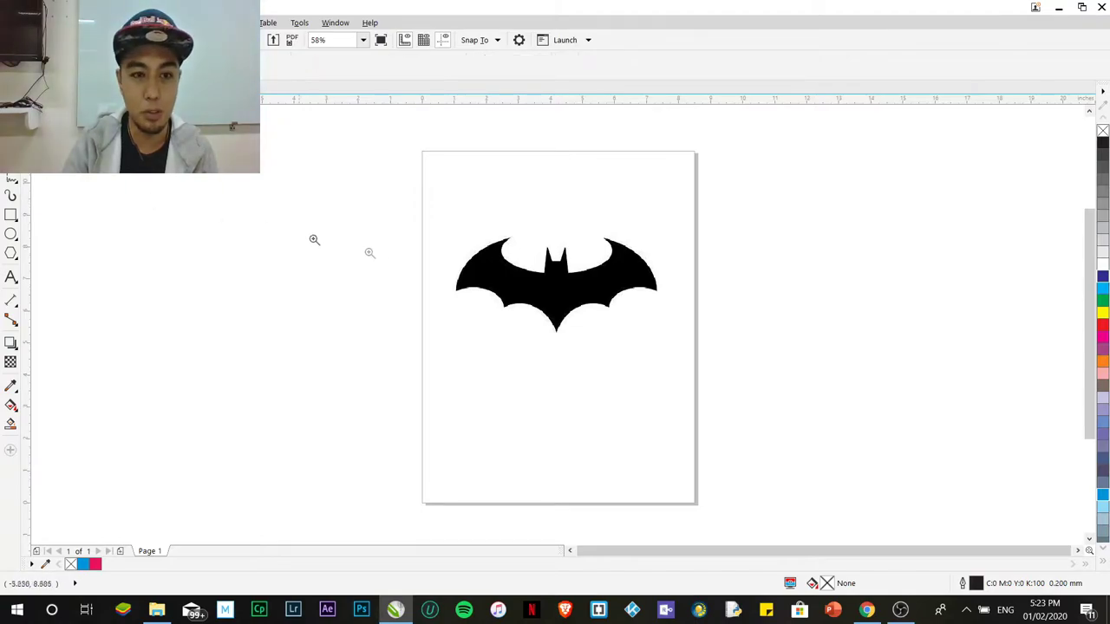
left_click_drag(416, 246, 584, 365)
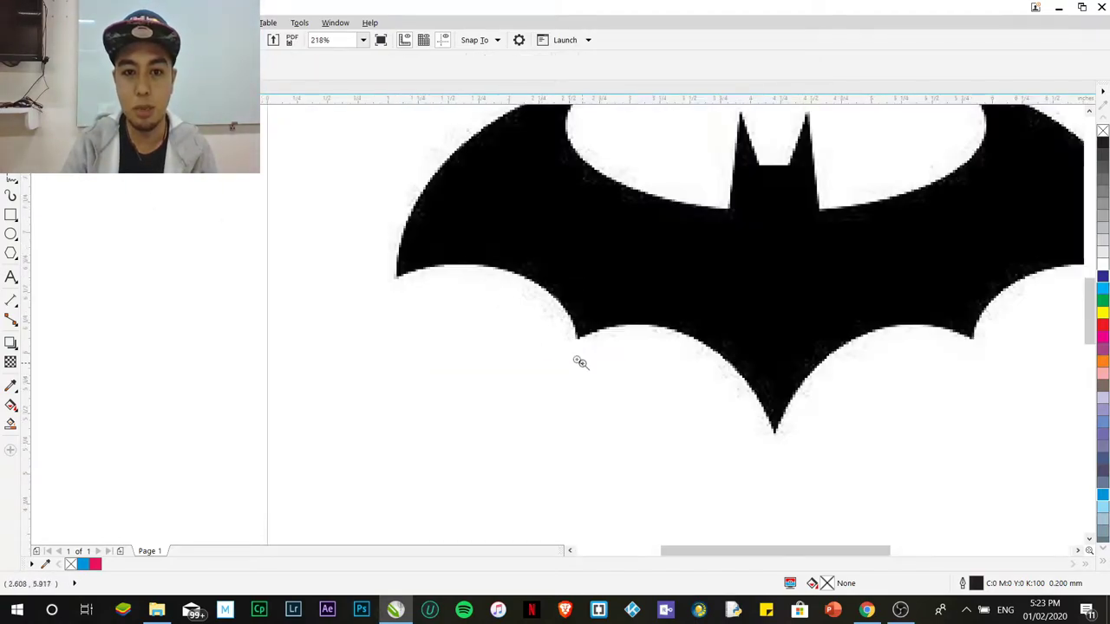
left_click(407, 216)
left_click(578, 309)
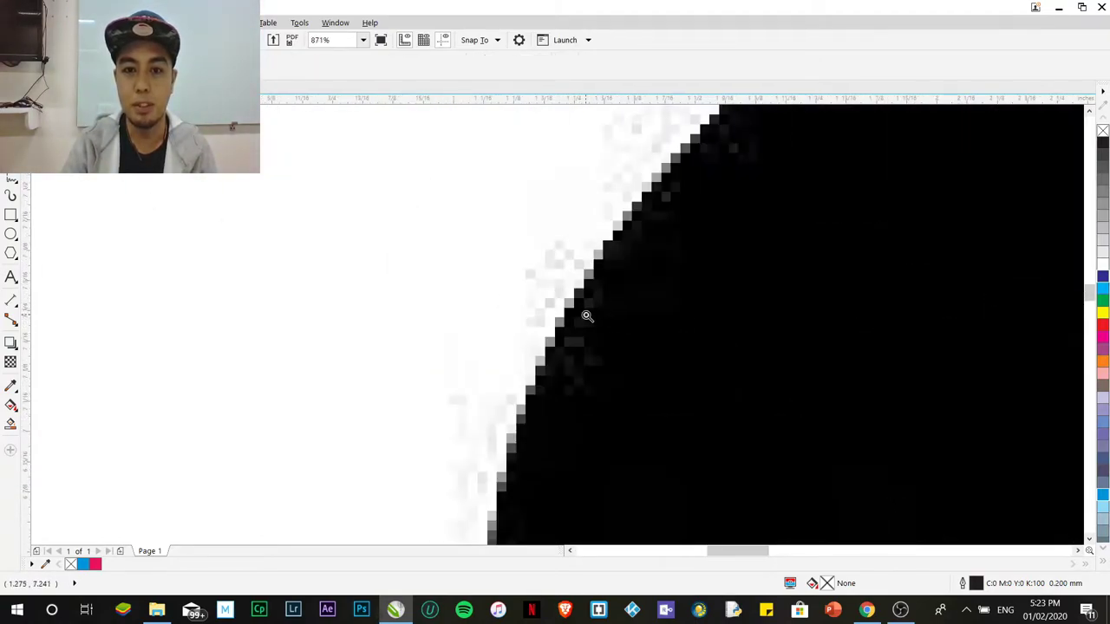
left_click(587, 316)
scroll(587, 316, "down", 3)
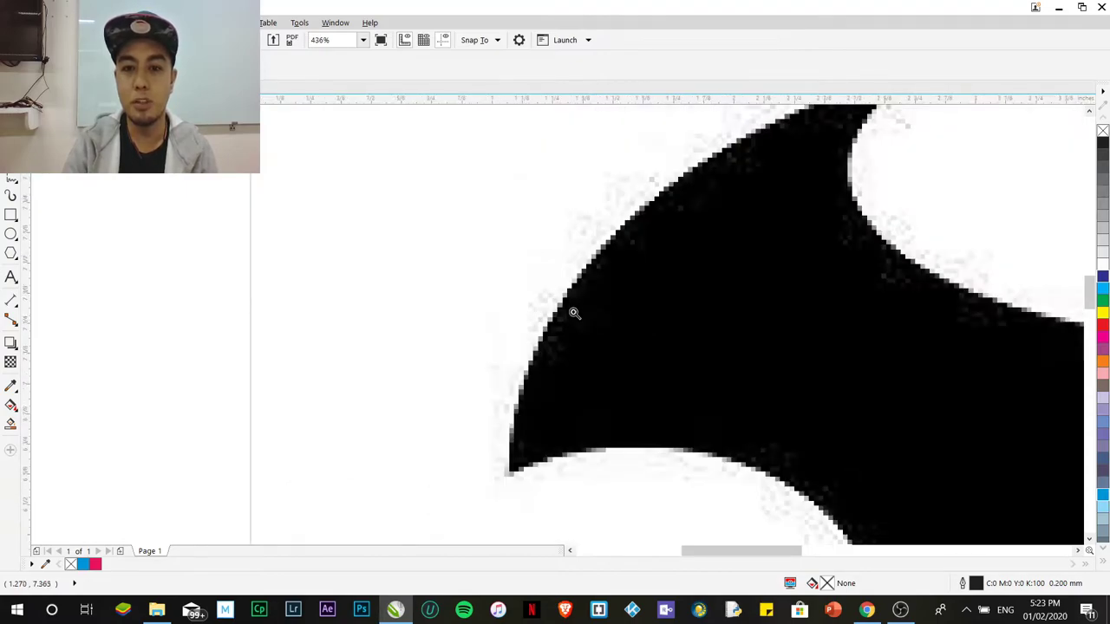
key("F3")
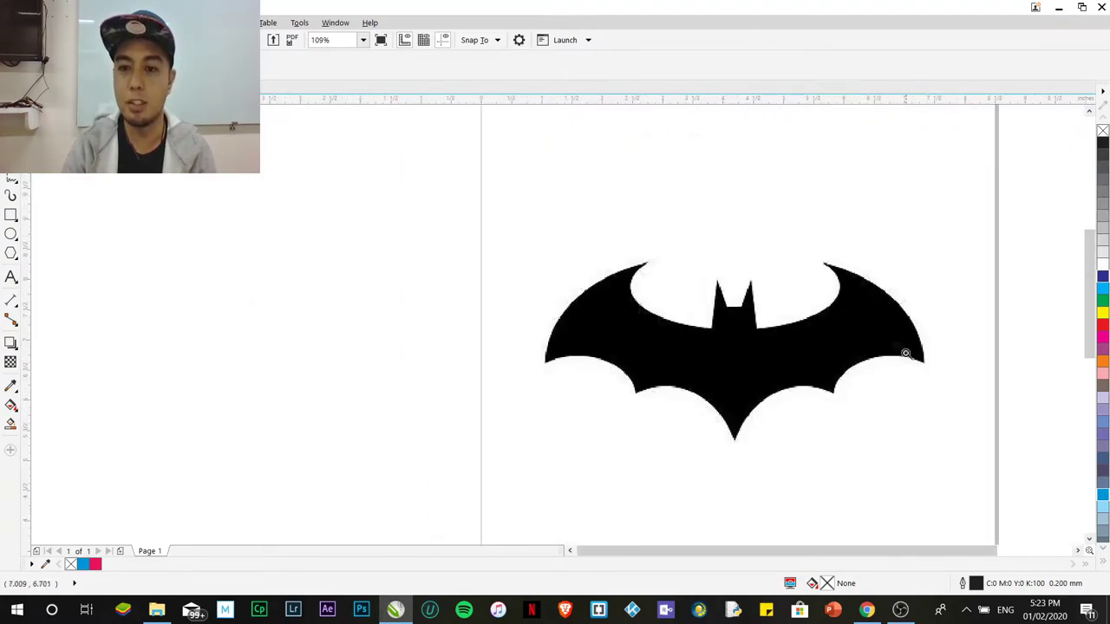
key("F3")
Draw a rectangle about 6.5 by 3.77 inches over the bat logo and fit its sides to the logo's outermost points
left_click_drag(449, 216, 892, 491)
left_click_drag(317, 186, 796, 434)
left_click_drag(150, 130, 856, 505)
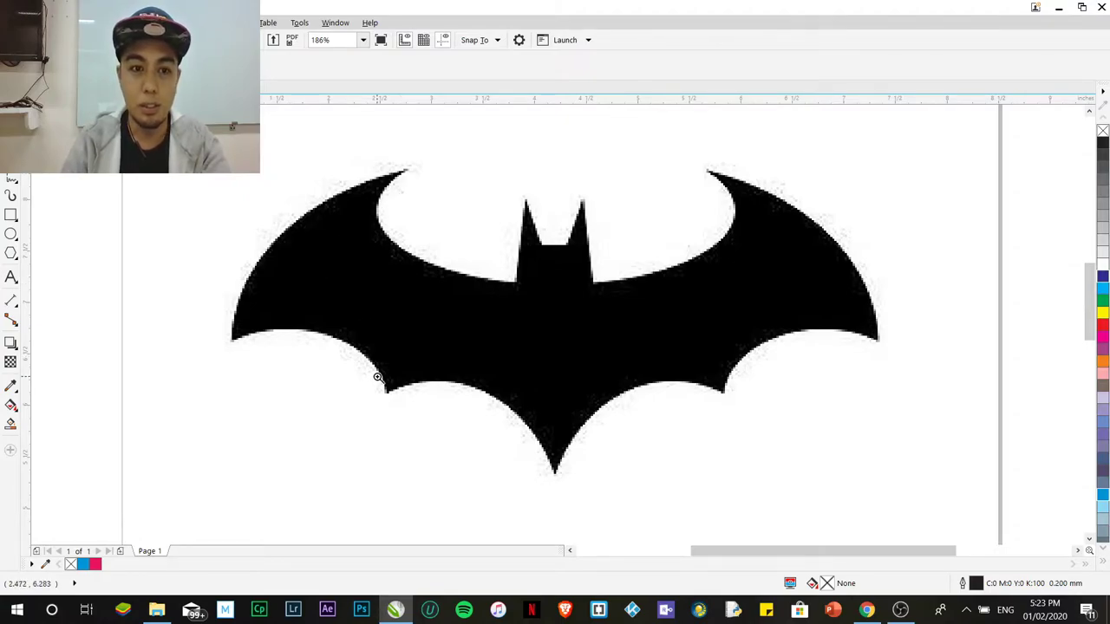
left_click(11, 217)
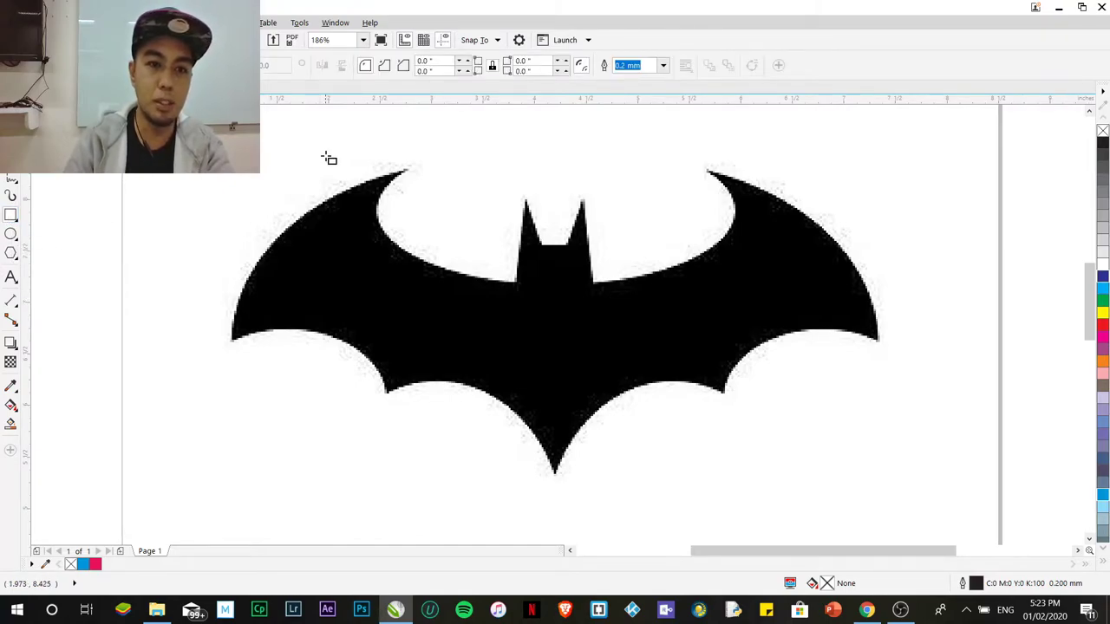
left_click_drag(209, 132, 881, 524)
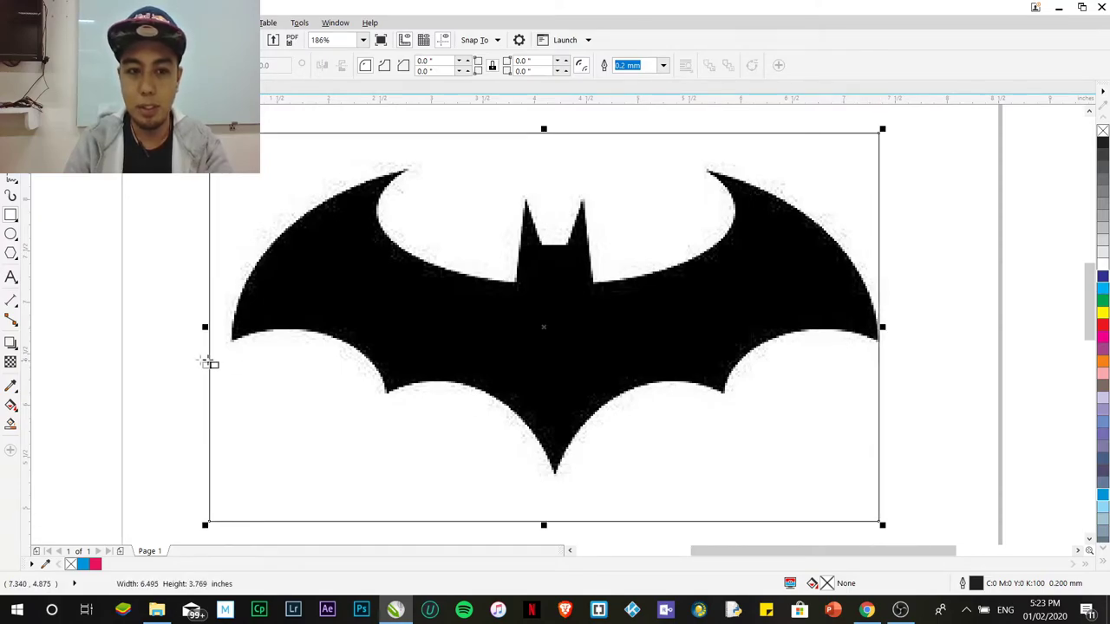
left_click_drag(206, 332, 230, 337)
left_click_drag(554, 133, 555, 164)
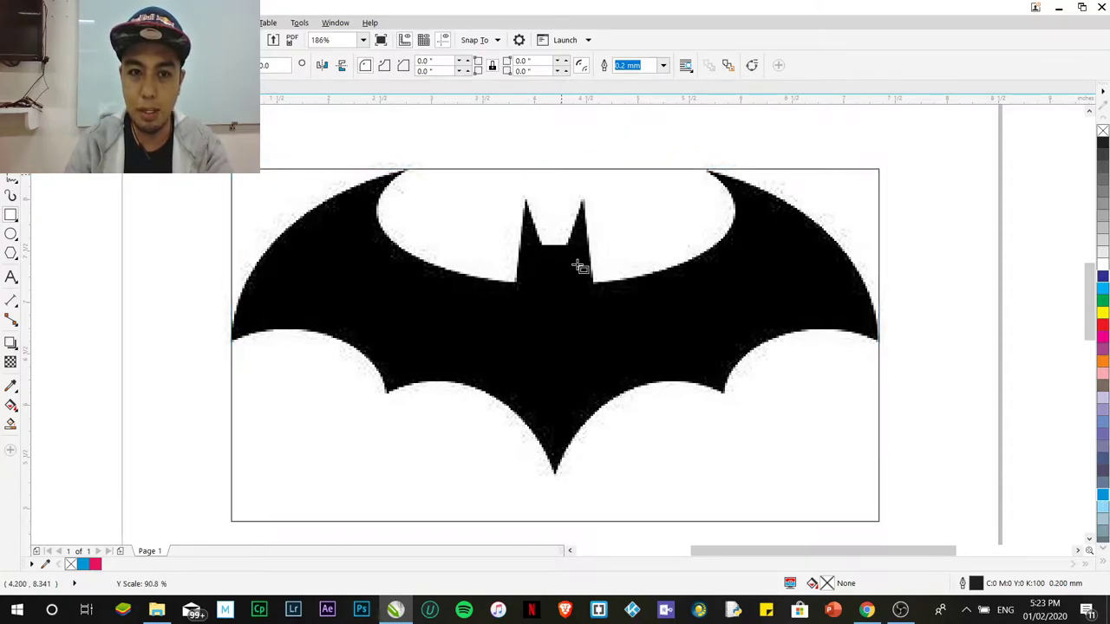
mouse_move(555, 525)
left_mouse_down()
mouse_move(555, 479)
mouse_move(550, 516)
left_mouse_up()
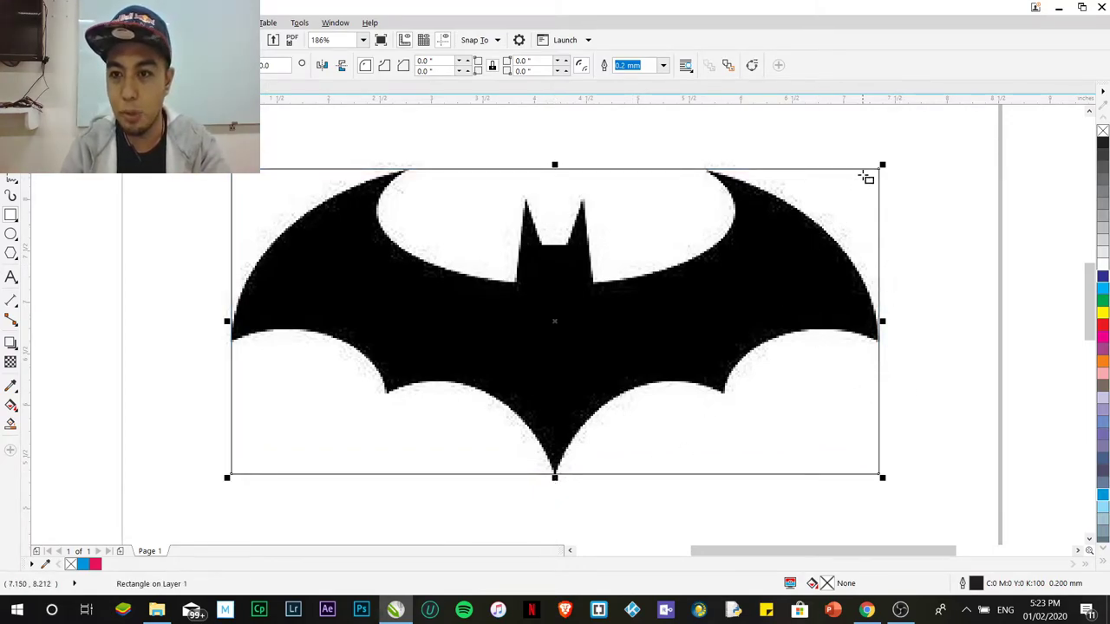
Give the unfilled rectangle a red outline and round all four corners to a radius of about 1.374 inches
left_click(1103, 329)
key("ctrl+z")
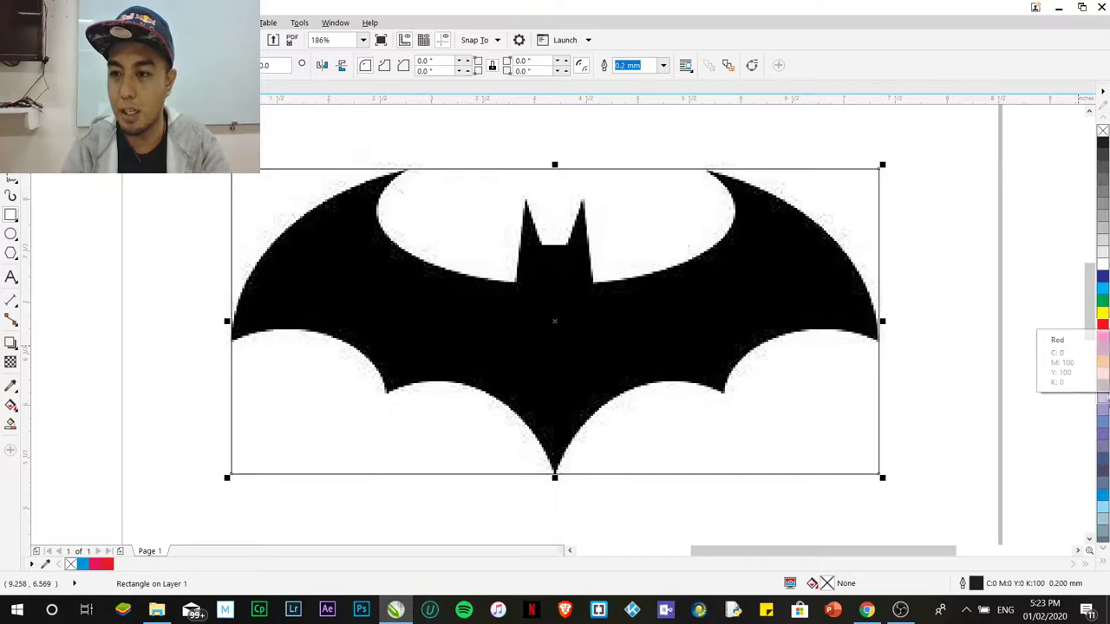
right_click(1104, 329)
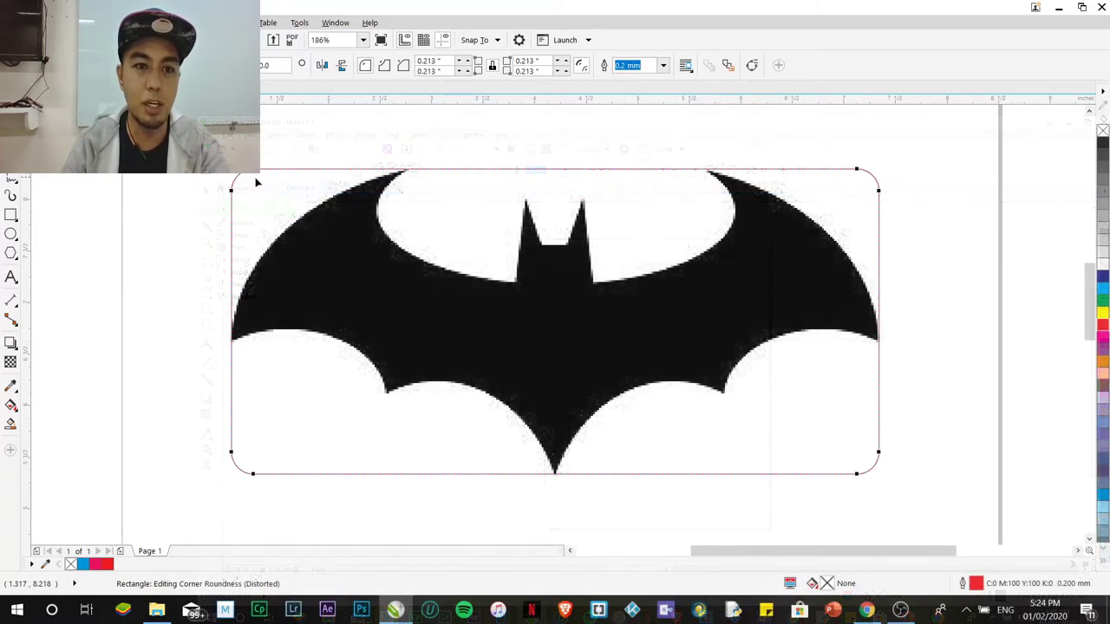
left_click_drag(236, 192, 184, 401)
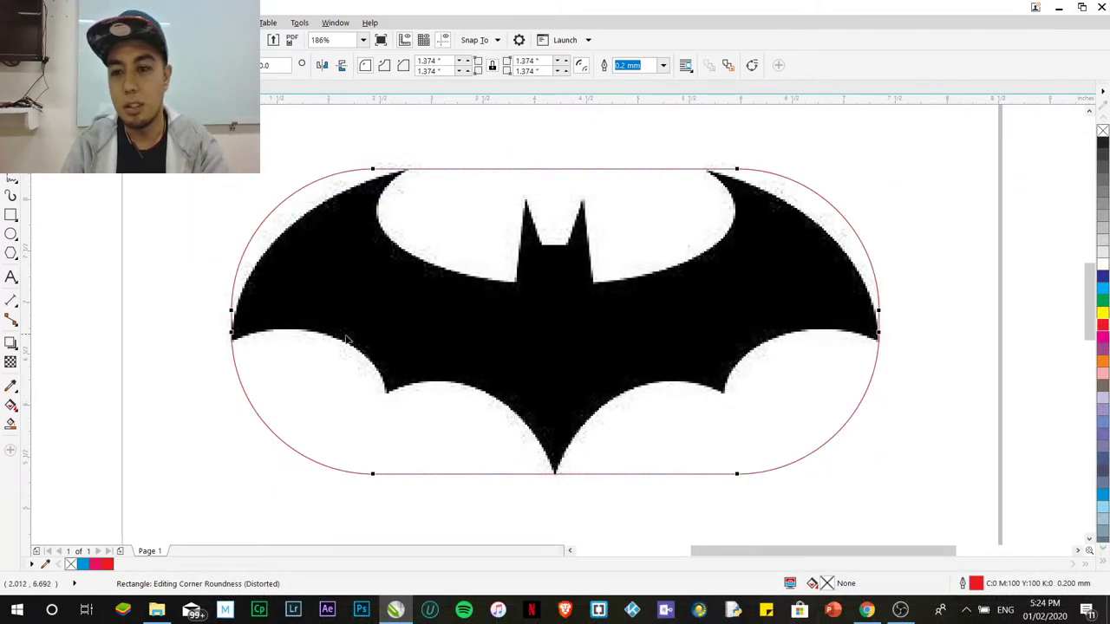
Undo the rectangle's corner rounding and convert the square-cornered rectangle to curves
key("ctrl+z")
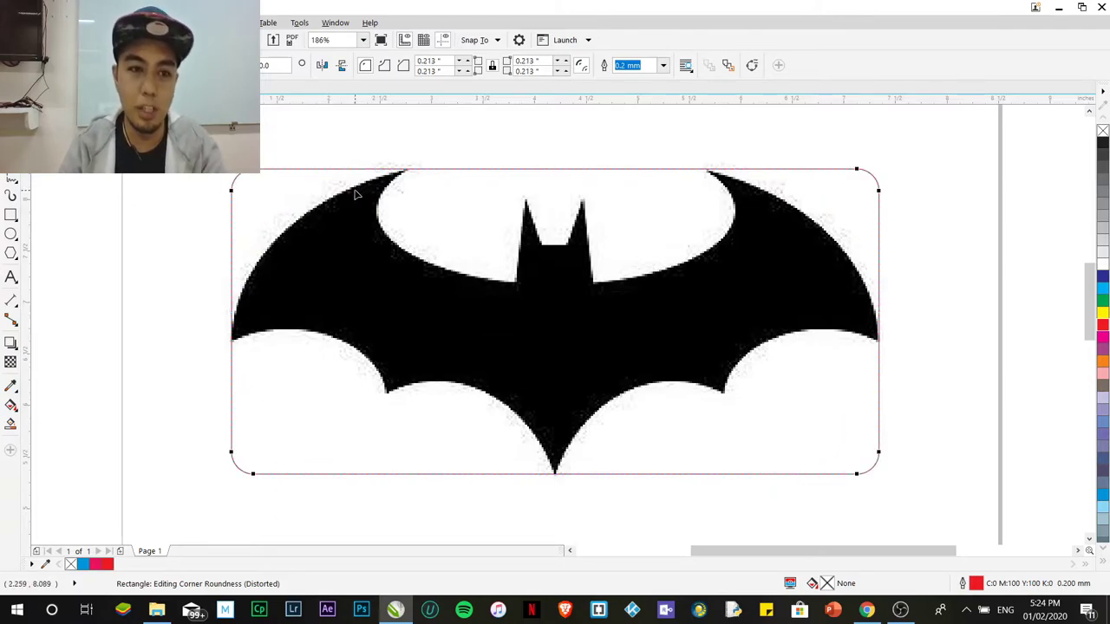
left_click_drag(232, 171, 255, 178)
key("ctrl+z")
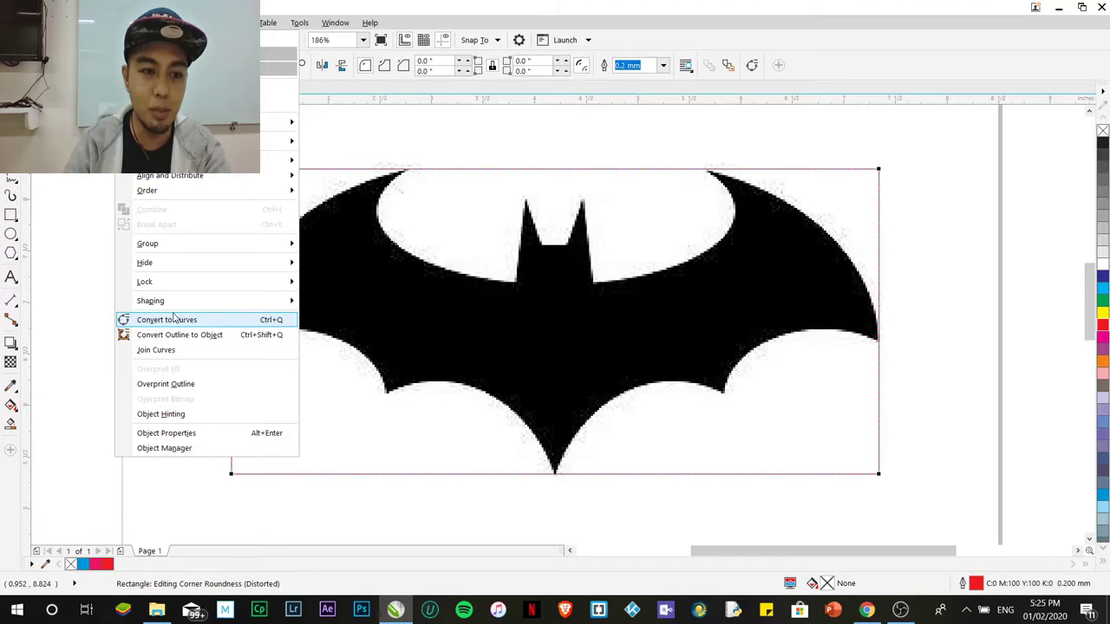
left_click(169, 321)
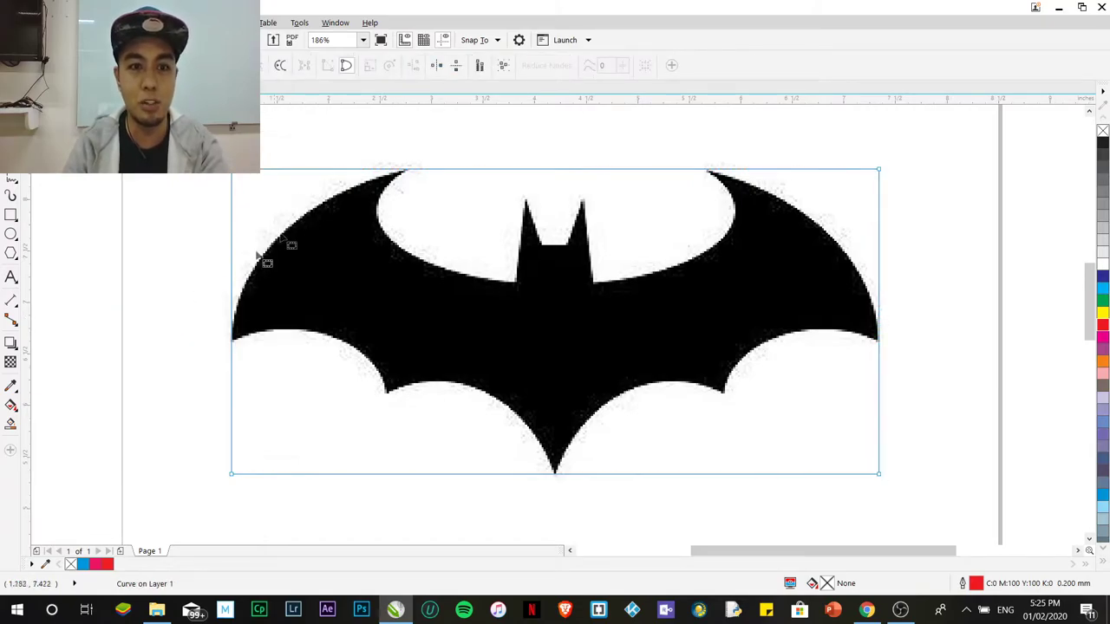
mouse_move(229, 178)
left_mouse_down()
mouse_move(401, 372)
mouse_move(433, 381)
left_mouse_up()
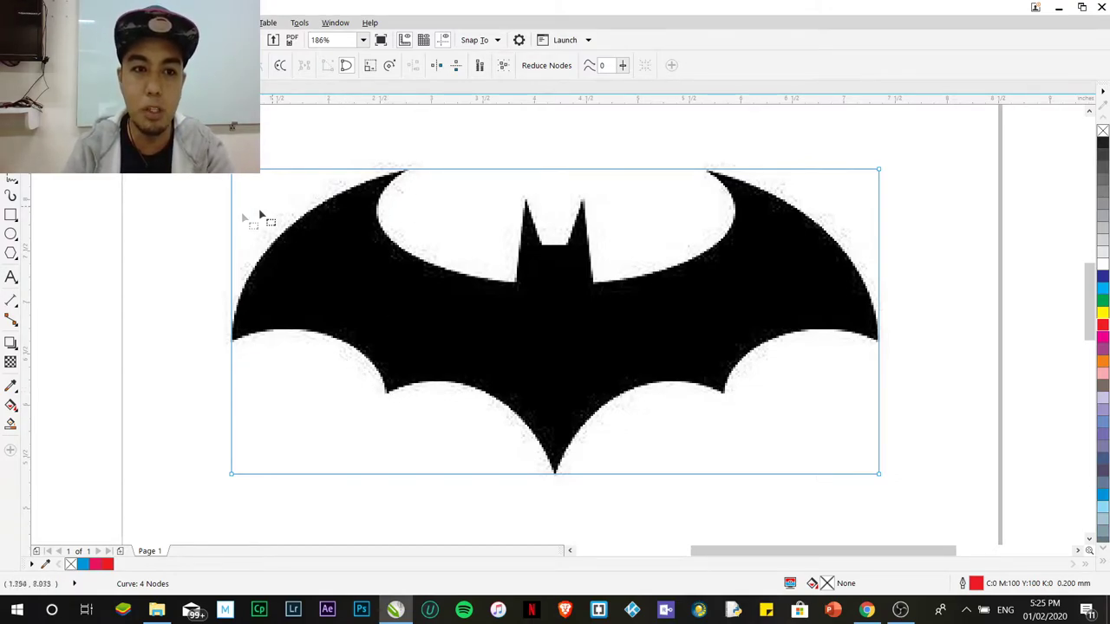
Add nodes at the left wing's upper and lower tips and delete the rectangle's upper-left corner node
double_click(407, 171)
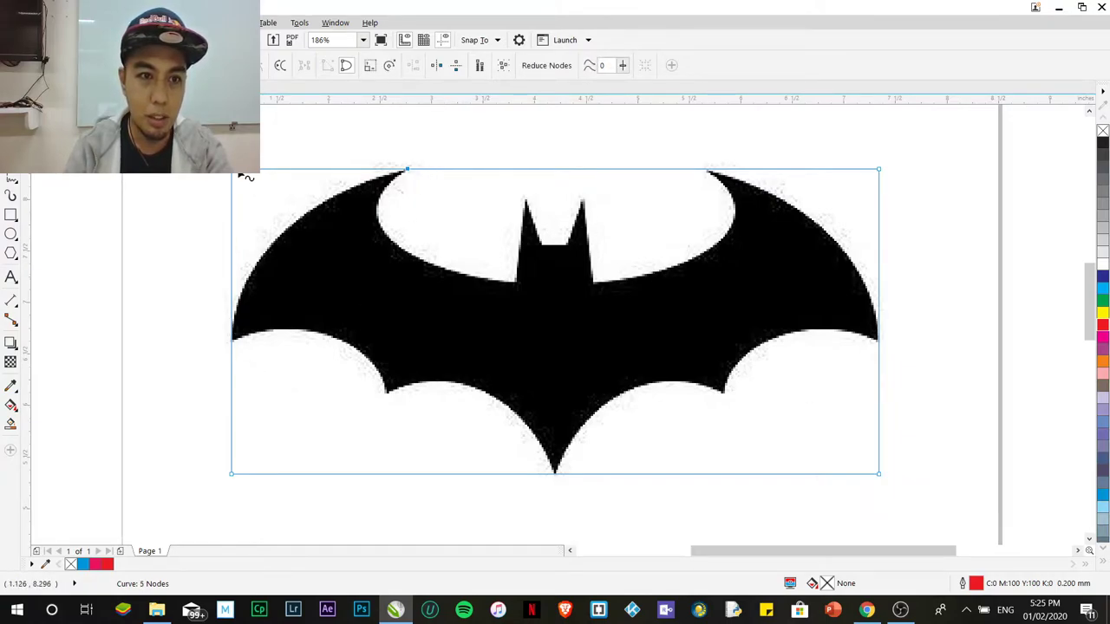
double_click(232, 342)
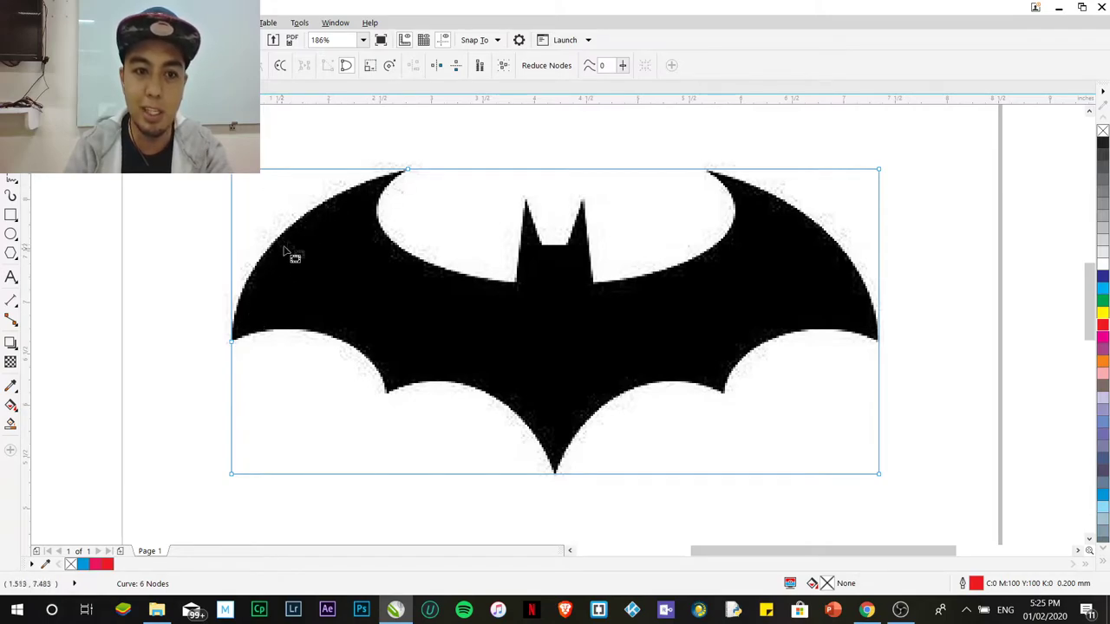
double_click(235, 174)
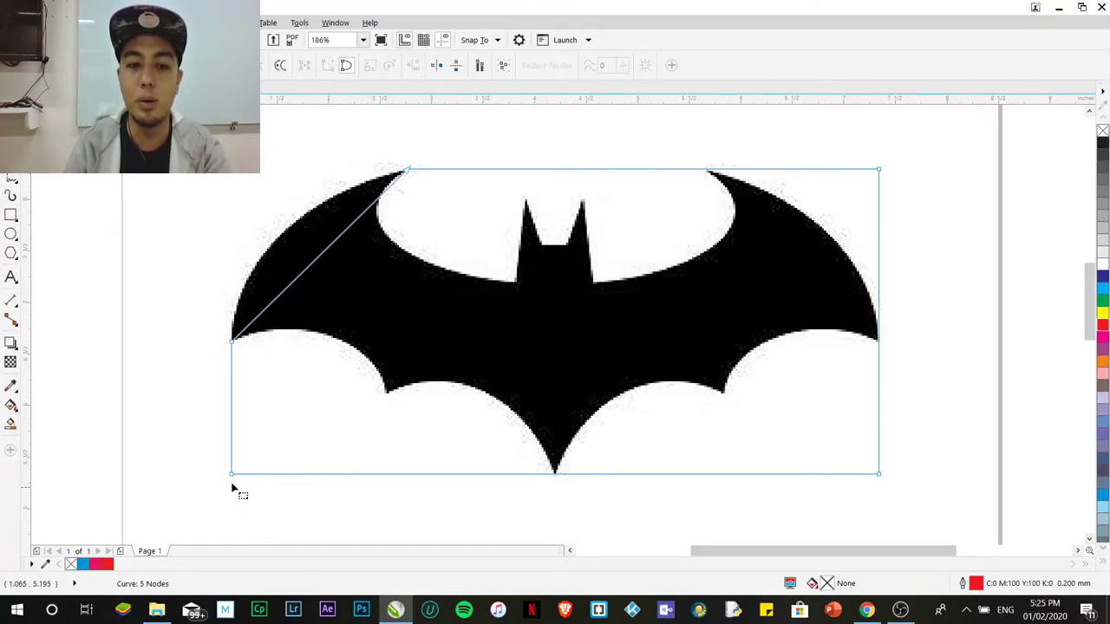
Add nodes at the right wing's upper and lower tips and delete the rectangle's upper-right corner node
double_click(706, 172)
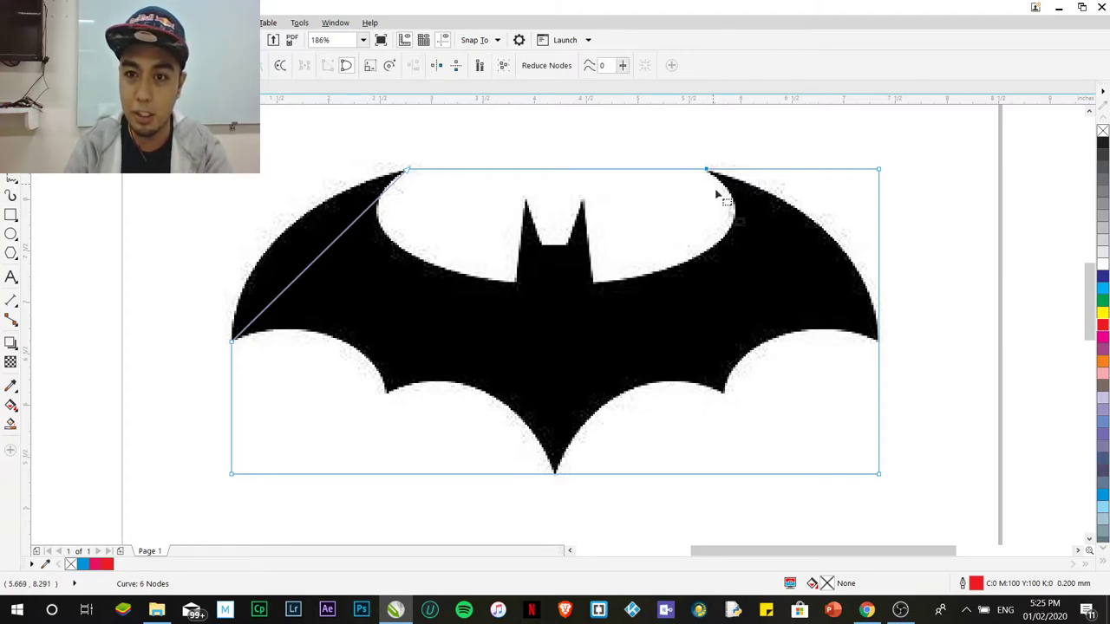
double_click(879, 343)
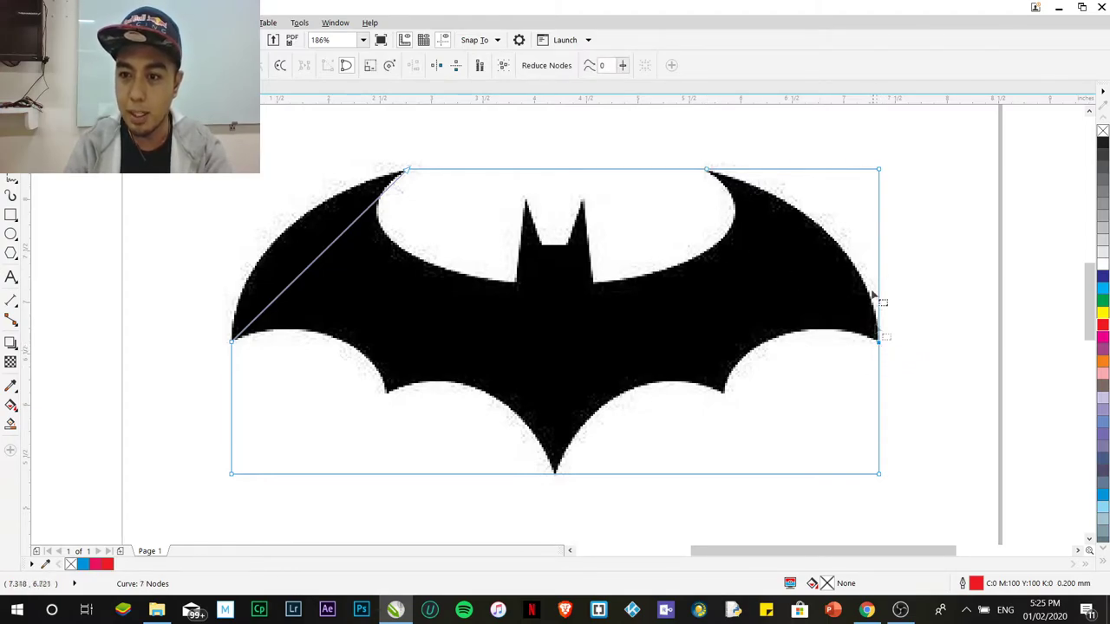
double_click(879, 171)
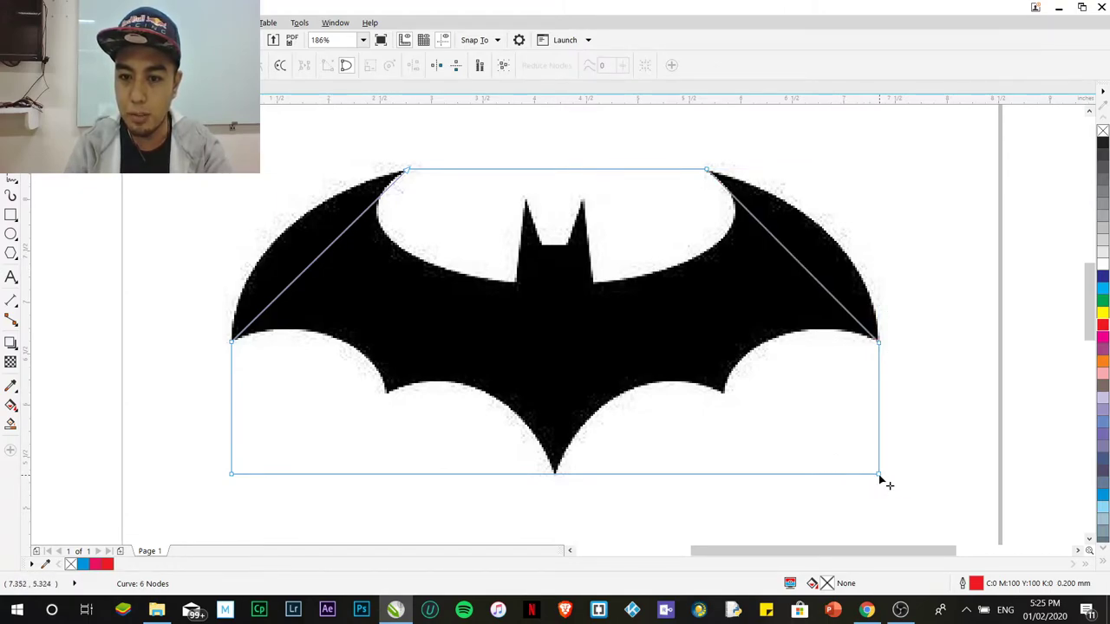
Add a node at the bat's tail tip and move both lower corner nodes to the lower wing points
left_click(556, 479)
left_click_drag(230, 477, 388, 401)
left_click(389, 399)
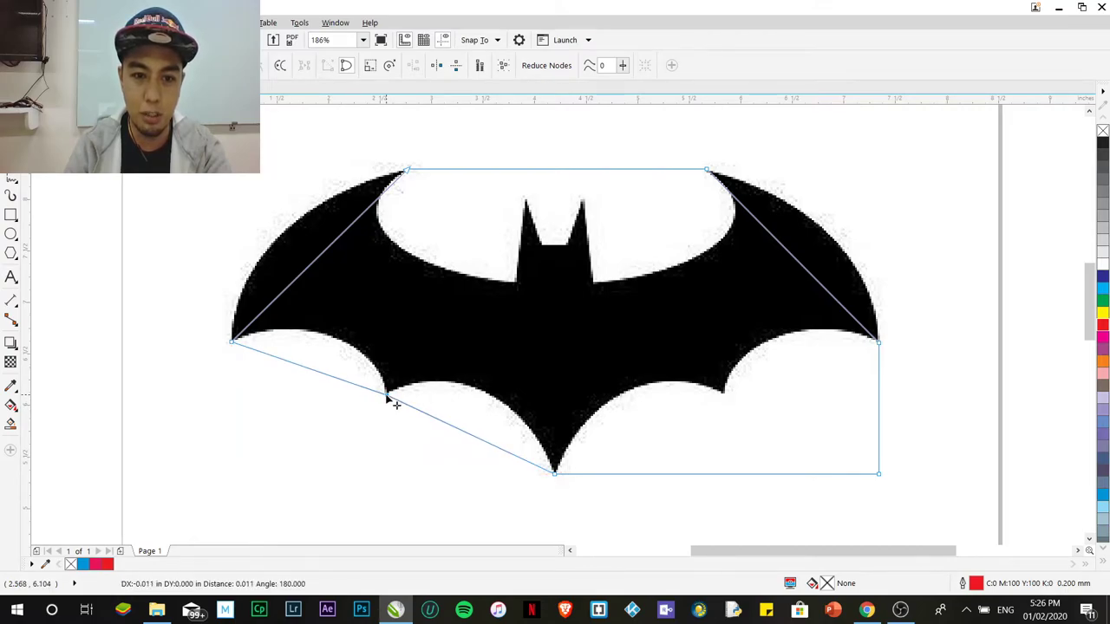
mouse_move(879, 477)
left_mouse_down()
mouse_move(723, 416)
mouse_move(734, 404)
mouse_move(725, 396)
left_mouse_up()
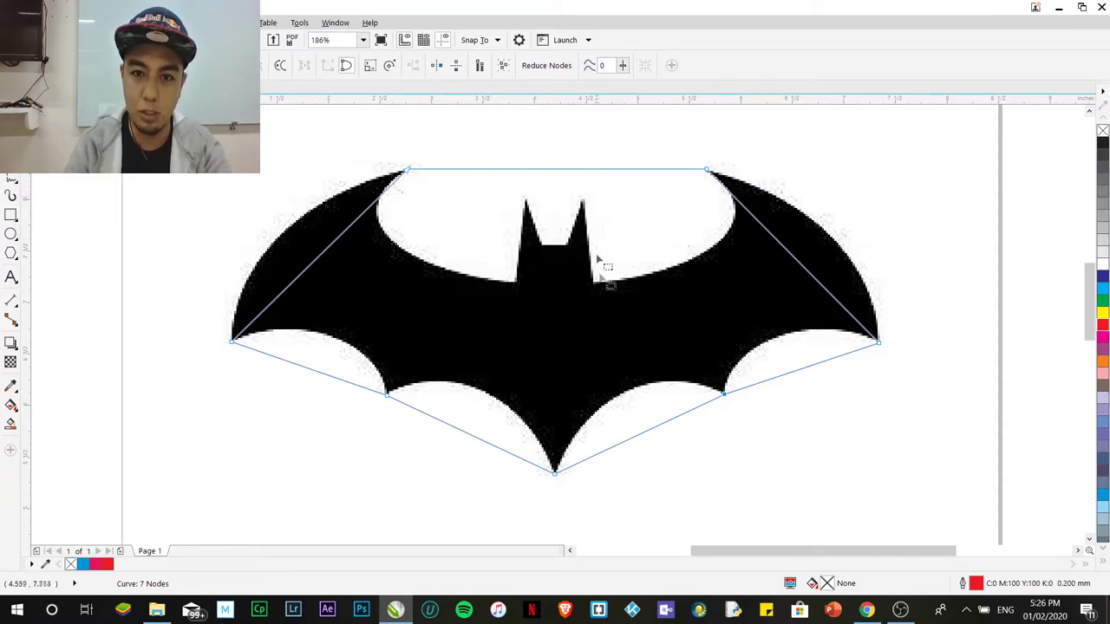
Add nodes along the top edge and position them on the neck corners, ear tips and notch to outline the bat's head
double_click(523, 170)
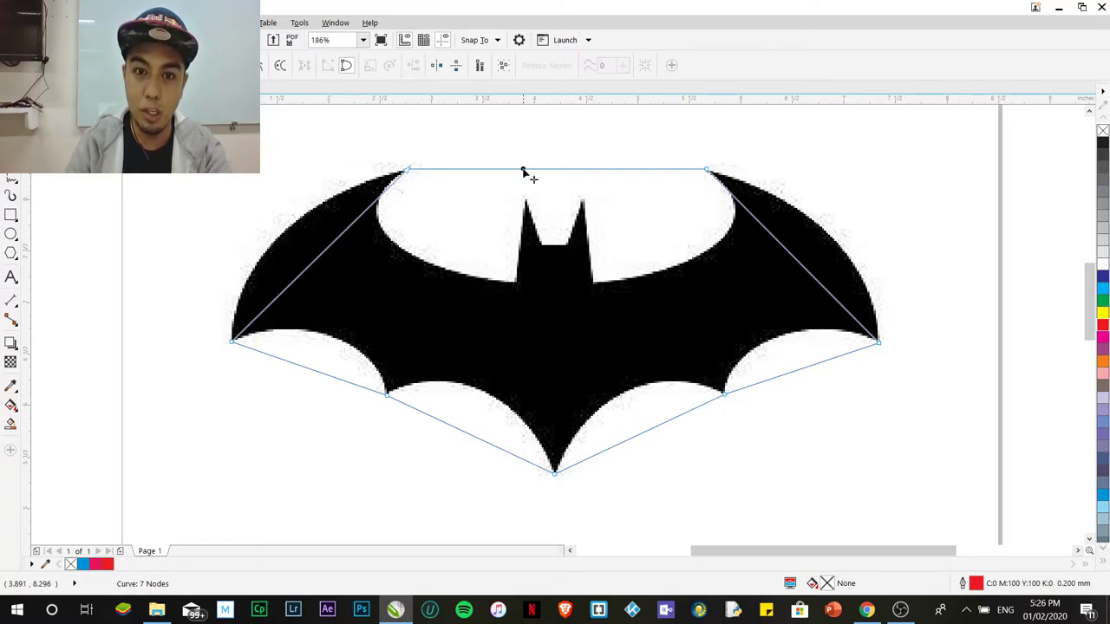
double_click(584, 170)
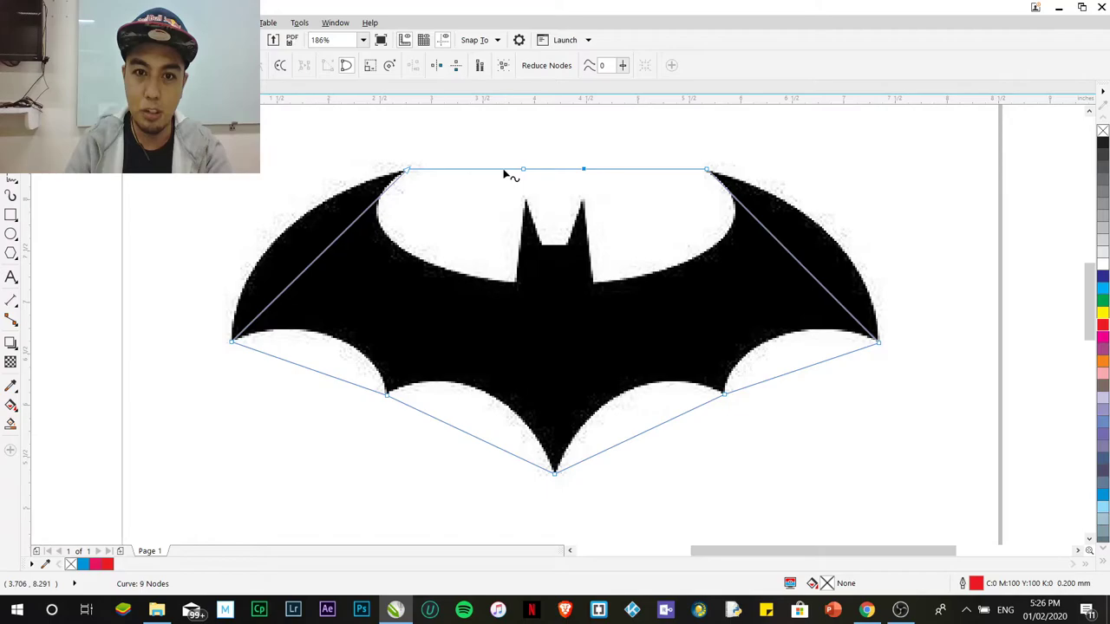
left_click_drag(502, 174, 519, 289)
left_click_drag(525, 176, 526, 201)
left_click_drag(584, 170, 593, 285)
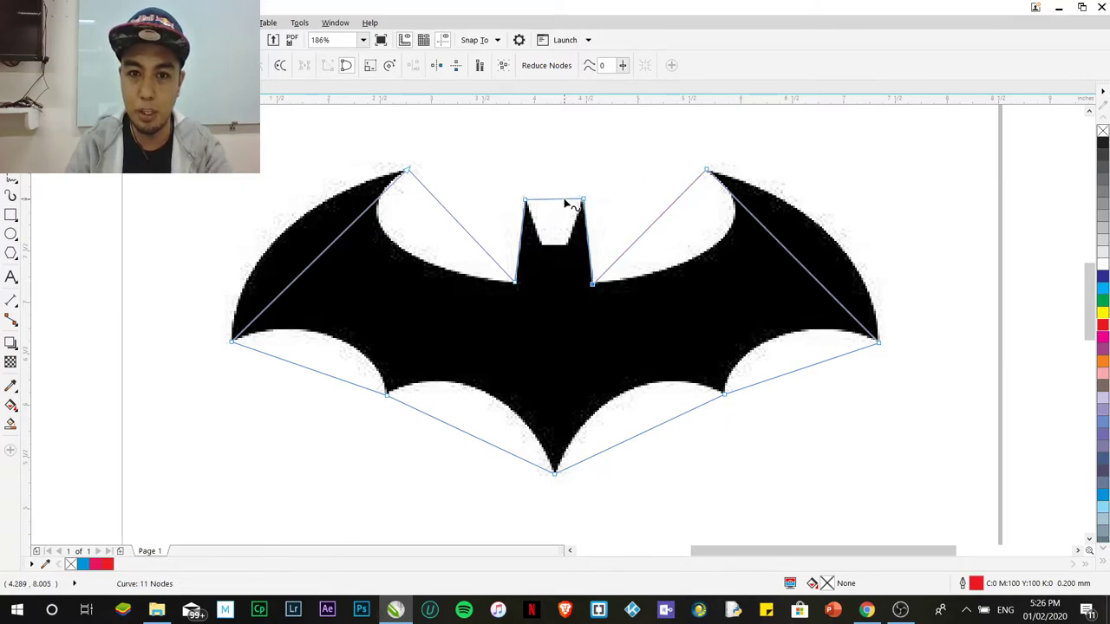
left_click_drag(565, 204, 563, 260)
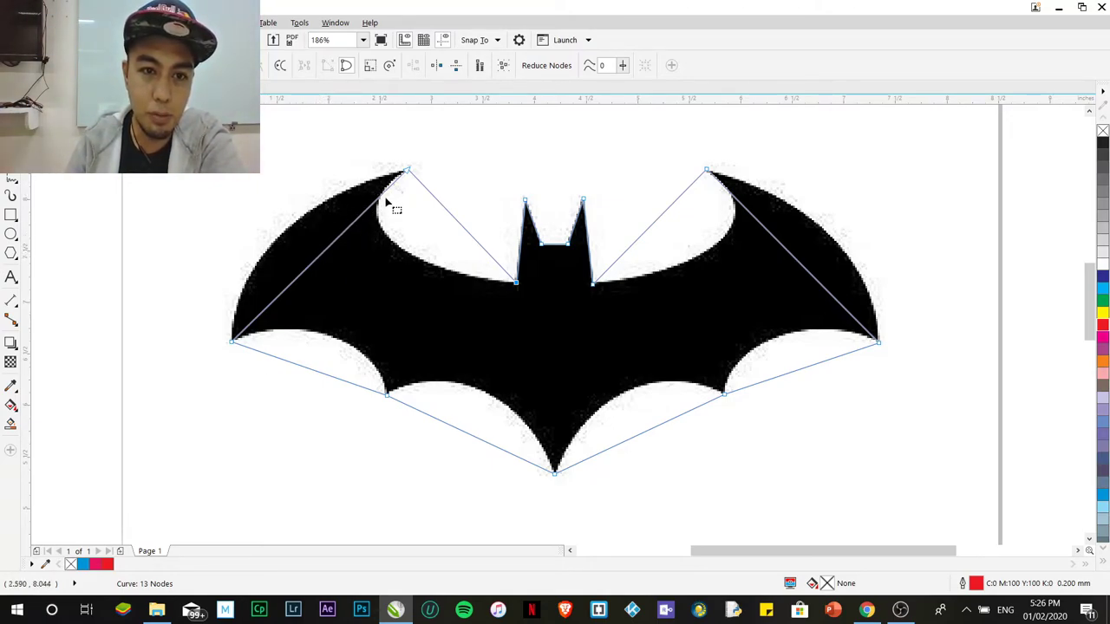
Bend the left wing's outer and upper inner segments to match the logo, adjusting the curve handle at the upper tip
left_click(319, 259)
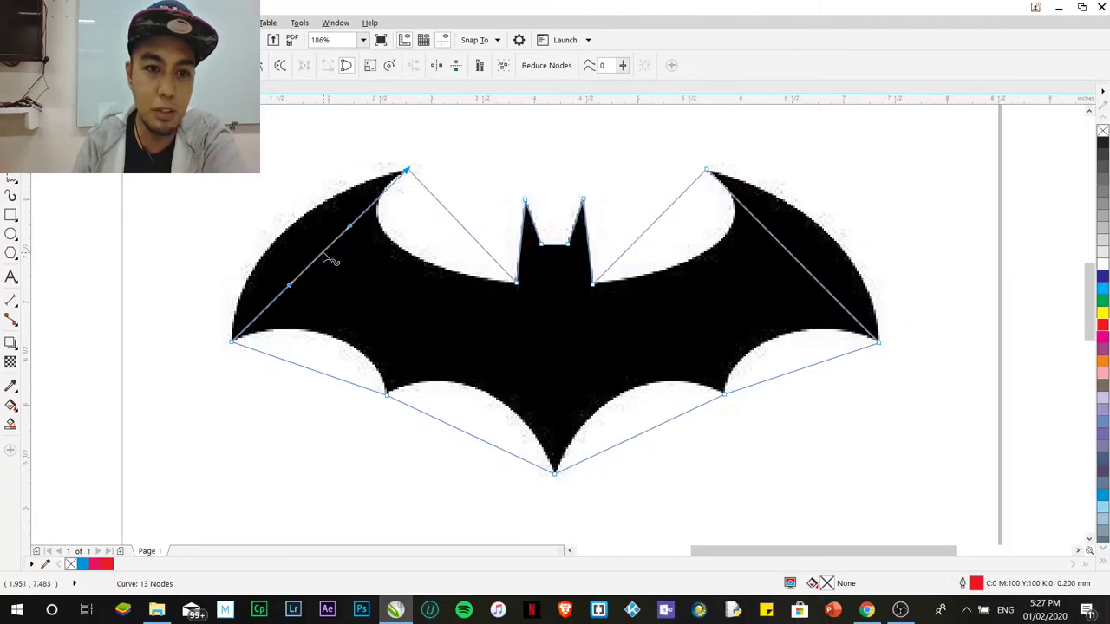
left_click_drag(322, 248, 287, 233)
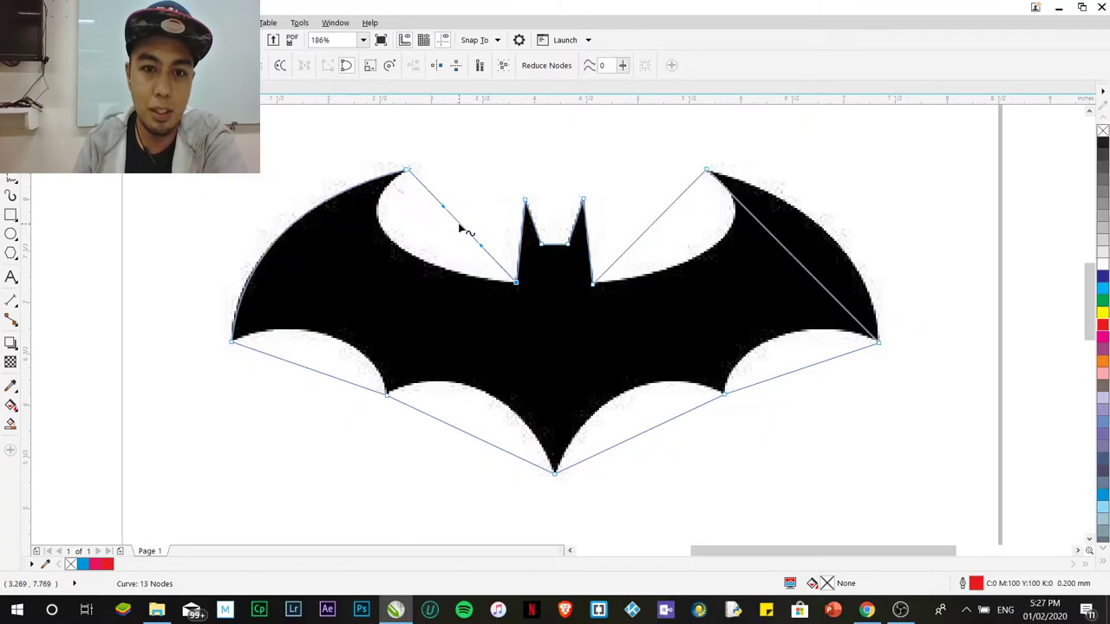
left_click_drag(460, 229, 413, 236)
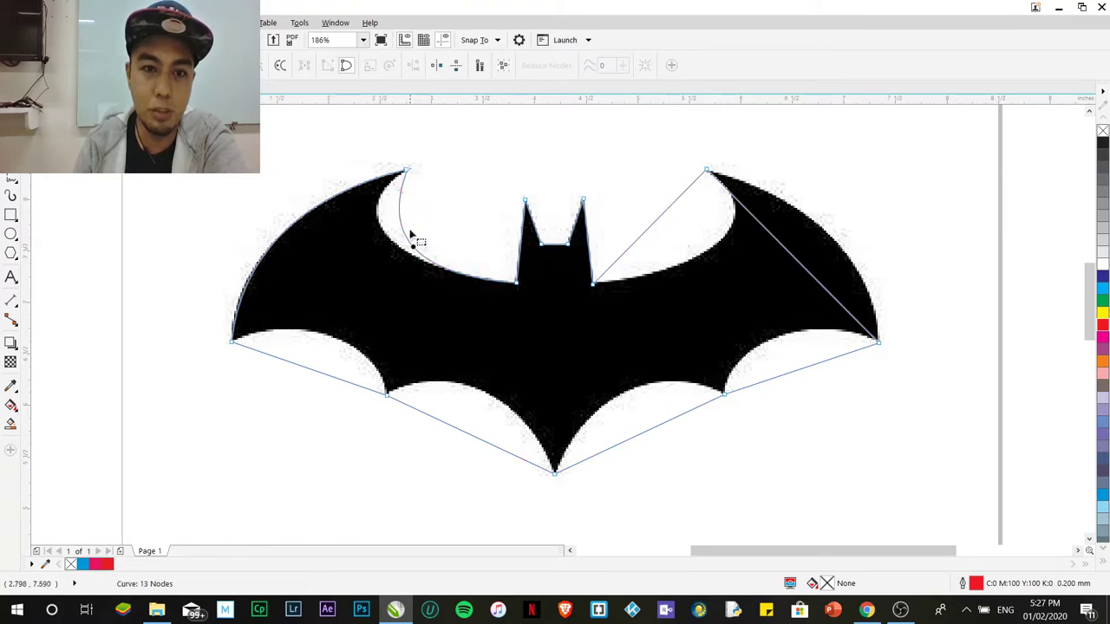
left_click(407, 171)
left_click_drag(380, 241, 327, 224)
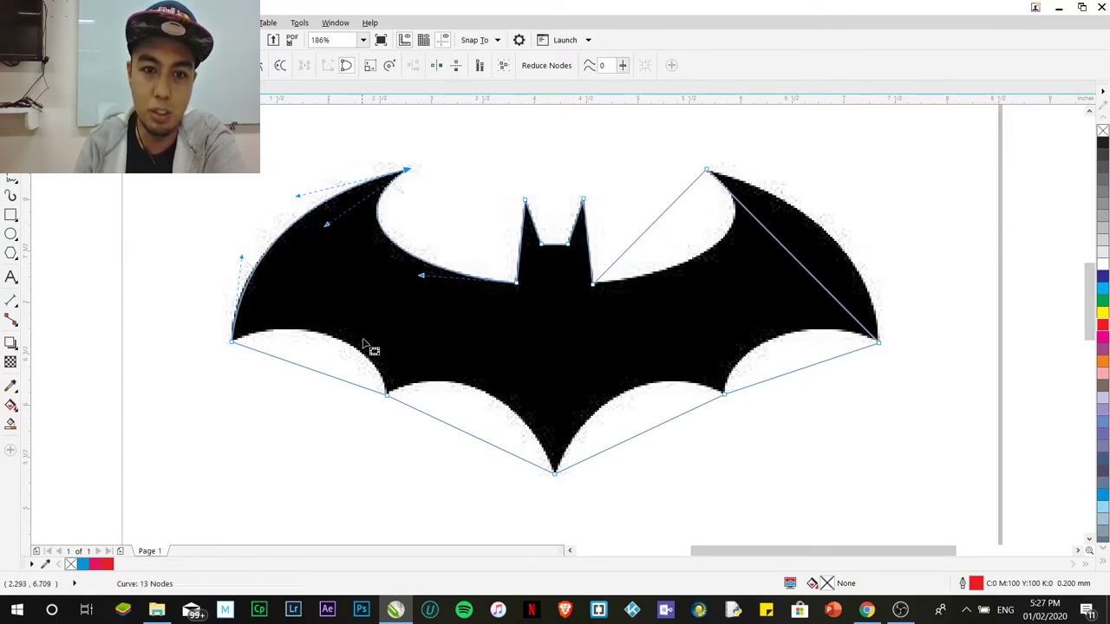
Bend the two lower segments on the bat's left half to follow the wing scallops down to the tail tip
left_click(319, 373)
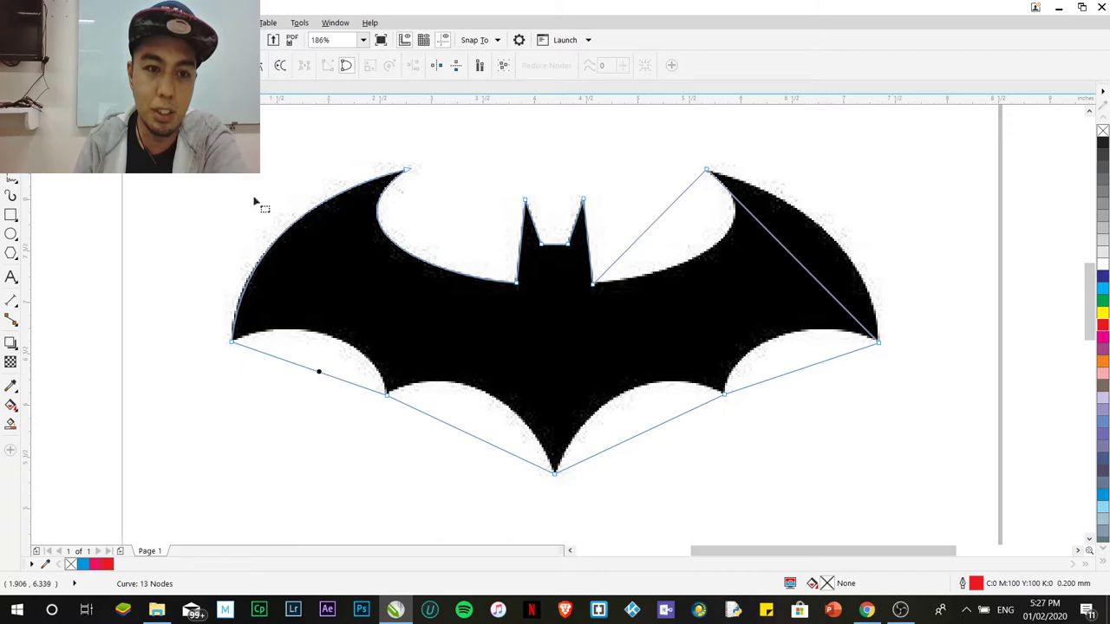
left_click_drag(236, 203, 329, 341)
left_click(387, 397)
left_click_drag(359, 330, 297, 318)
left_click_drag(470, 439, 483, 392)
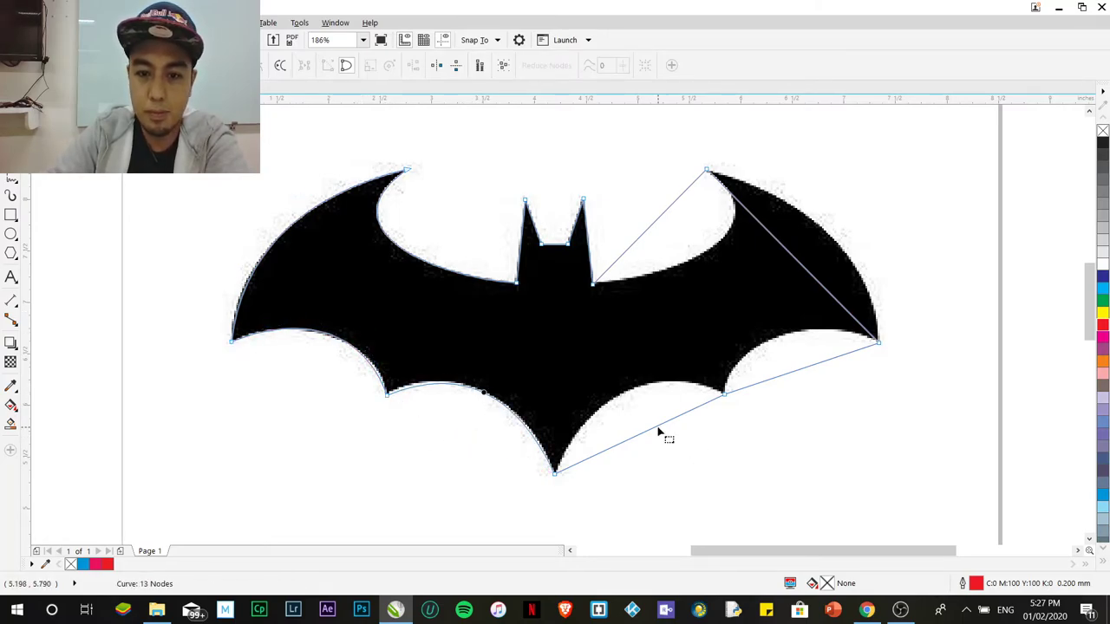
Bend the right half's lower scallops, outer wing edge and upper inner edge to follow the logo
left_click_drag(639, 432, 627, 385)
left_click_drag(810, 369, 804, 340)
left_click_drag(800, 263, 822, 244)
left_click_drag(649, 235, 736, 241)
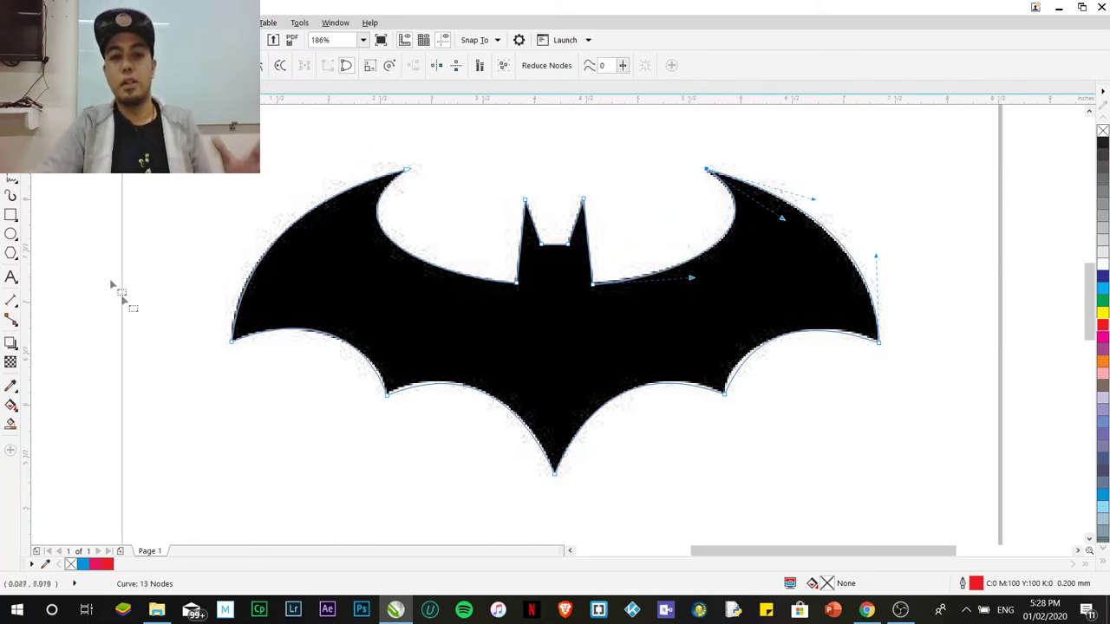
Fill the traced bat curve with red and move it down and left off the reference bitmap
key("space")
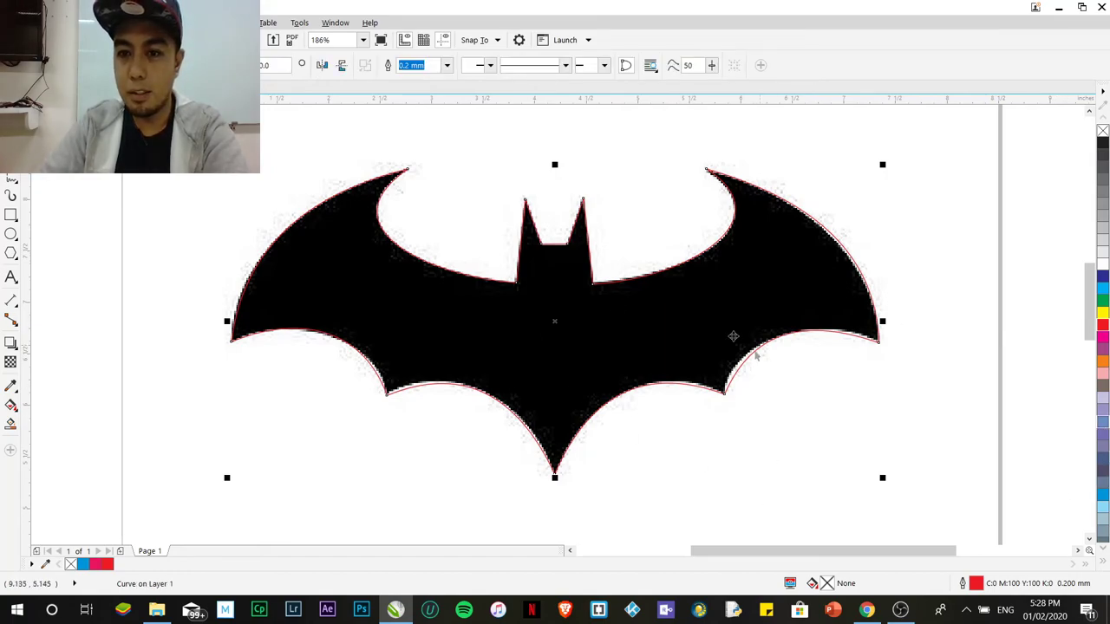
left_click(1104, 327)
left_click_drag(613, 345, 519, 429)
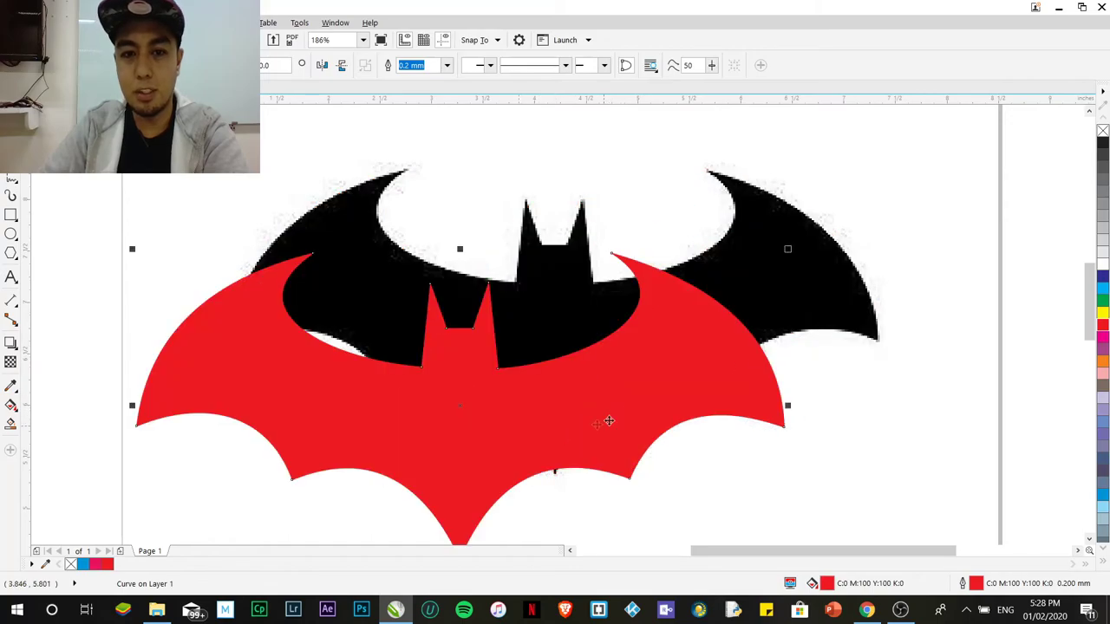
Delete the reference bitmap and reposition the red bat in the upper half of the page
left_click(368, 251)
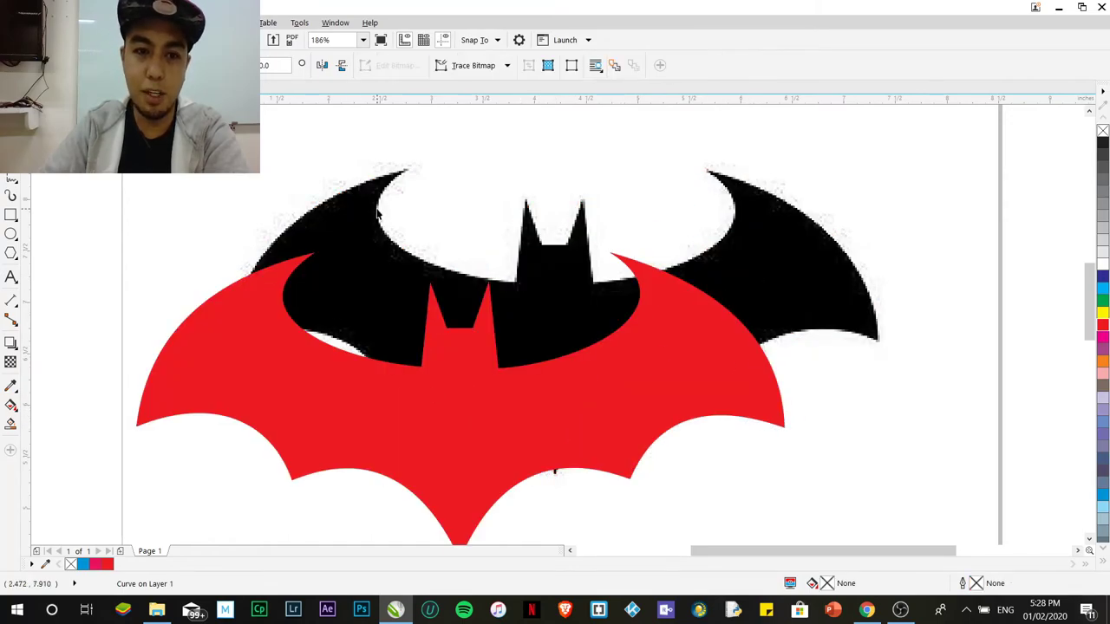
left_click_drag(373, 201, 810, 198)
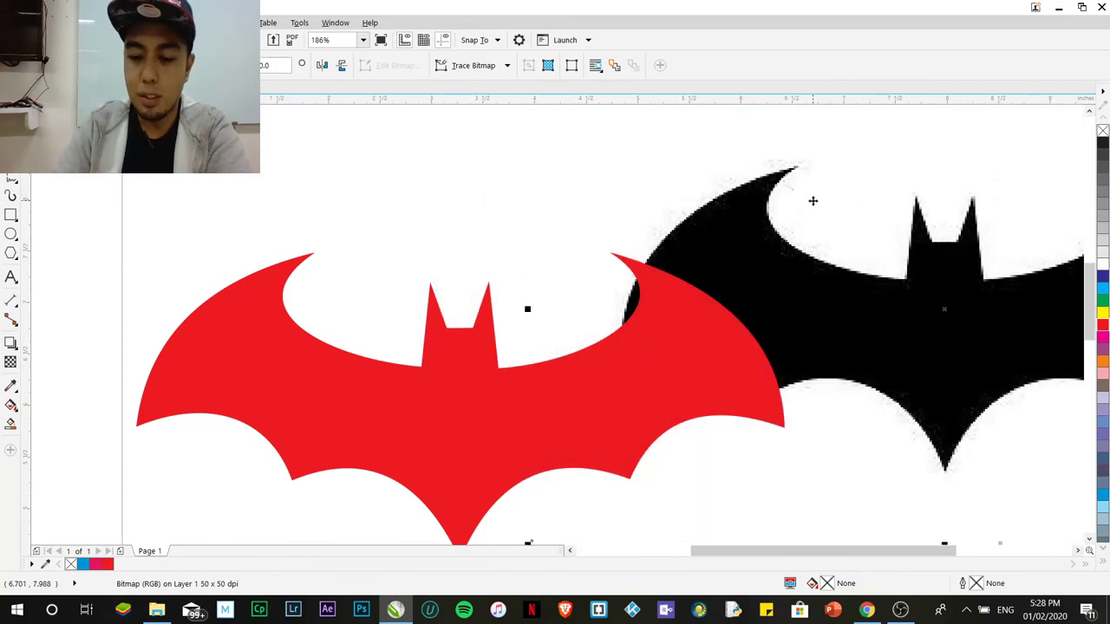
key("Delete")
scroll(607, 377, "up", 2)
scroll(527, 406, "down", 5)
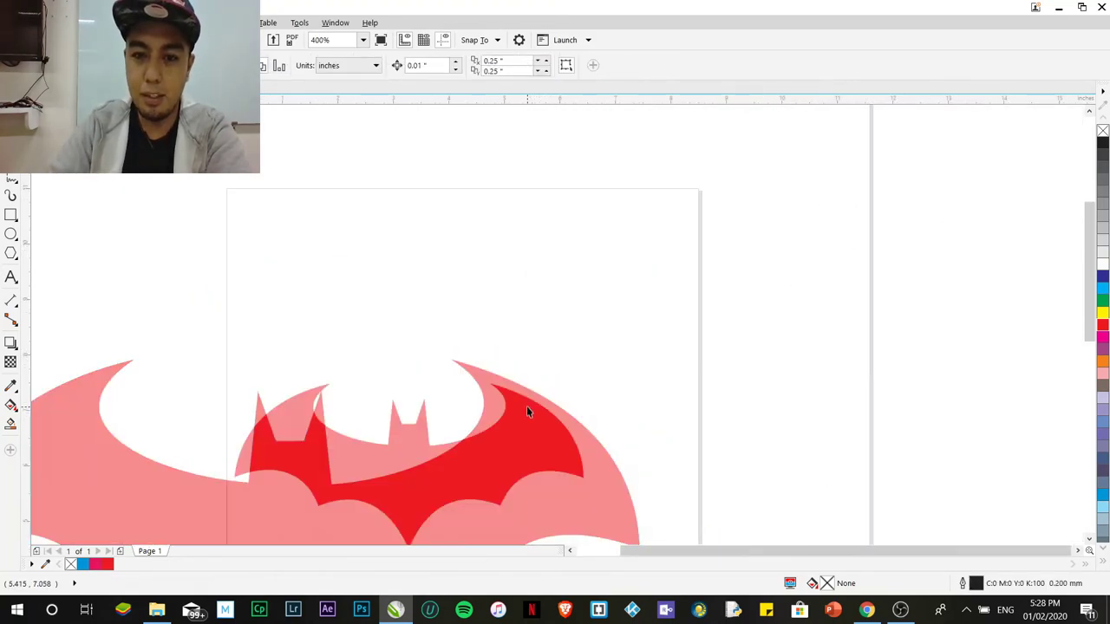
left_click_drag(473, 433, 510, 386)
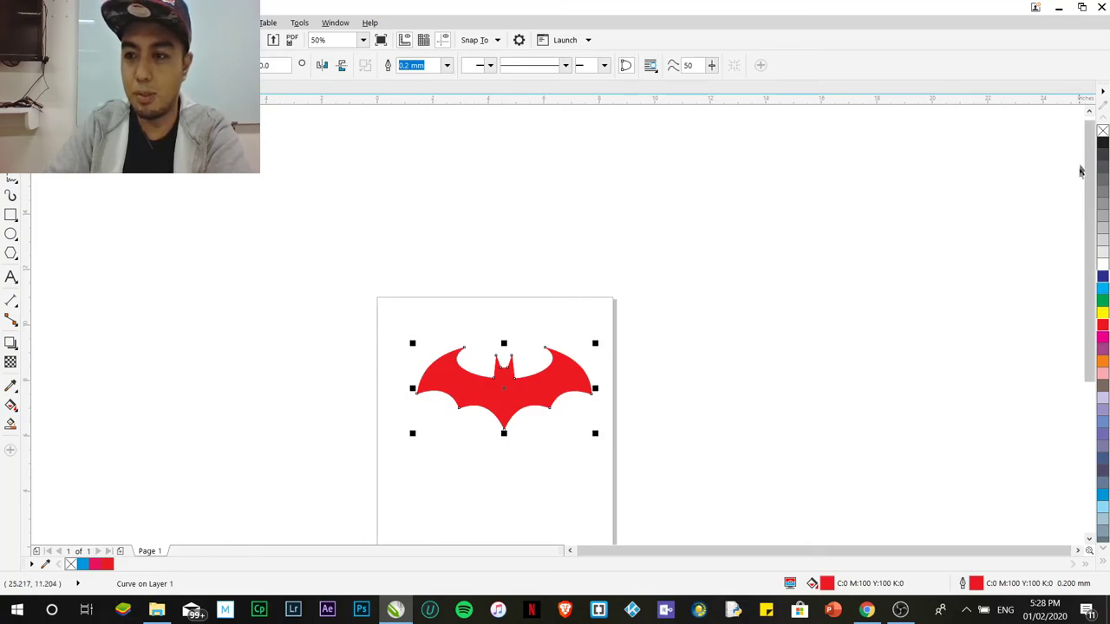
Fill the bat with C100 M100 Y100 K100 black and remove its red outline
left_click(1103, 561)
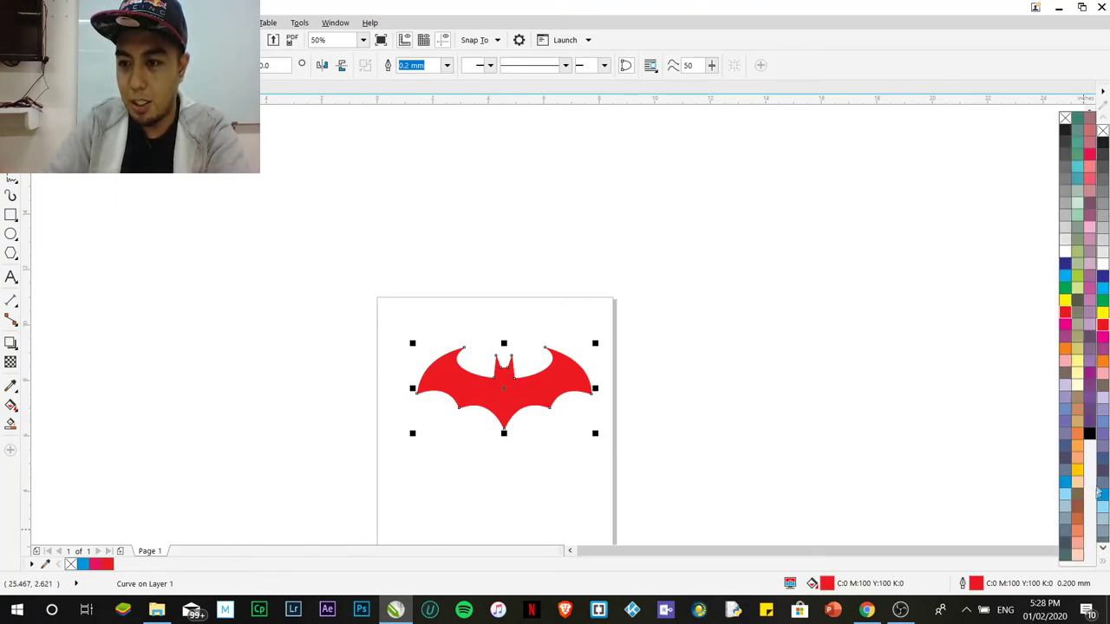
left_click(1090, 436)
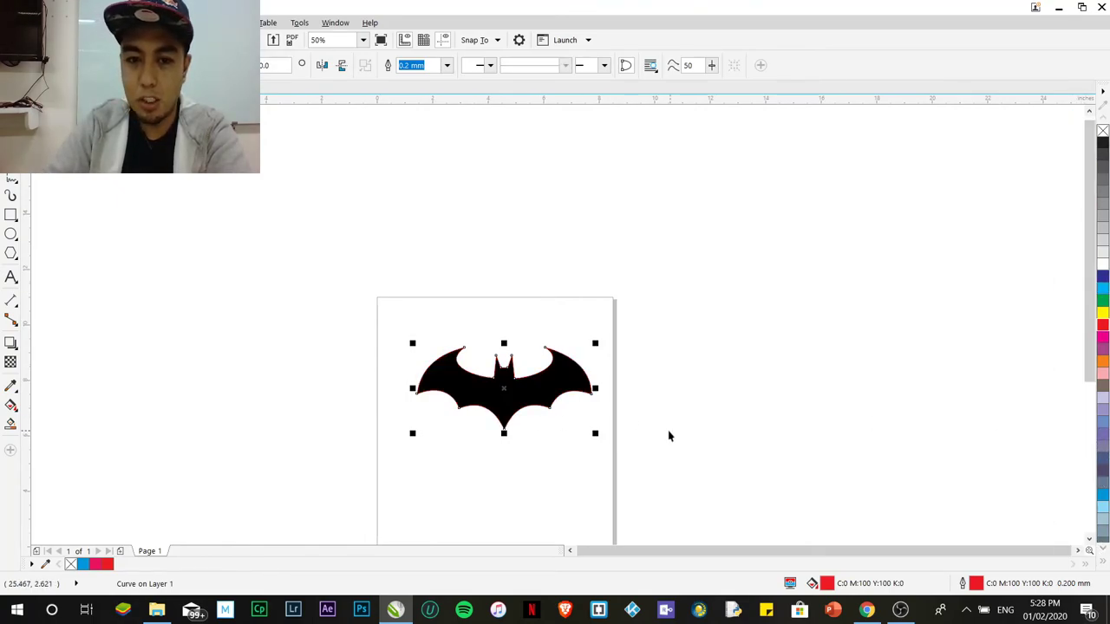
scroll(620, 427, "up", 2)
scroll(300, 309, "up", 2)
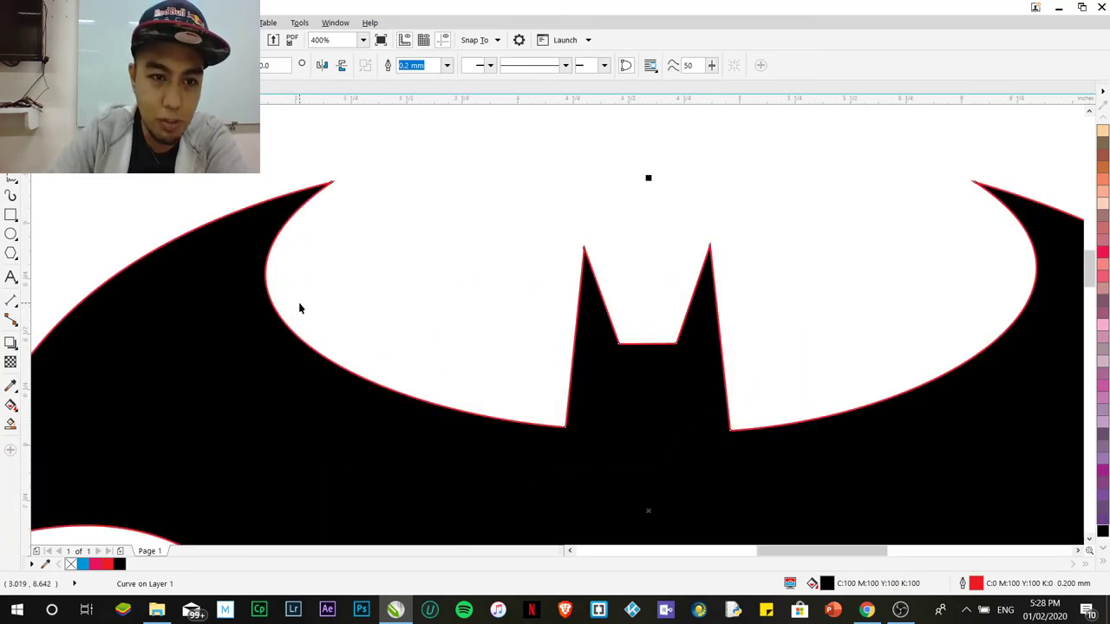
scroll(300, 310, "down", 2)
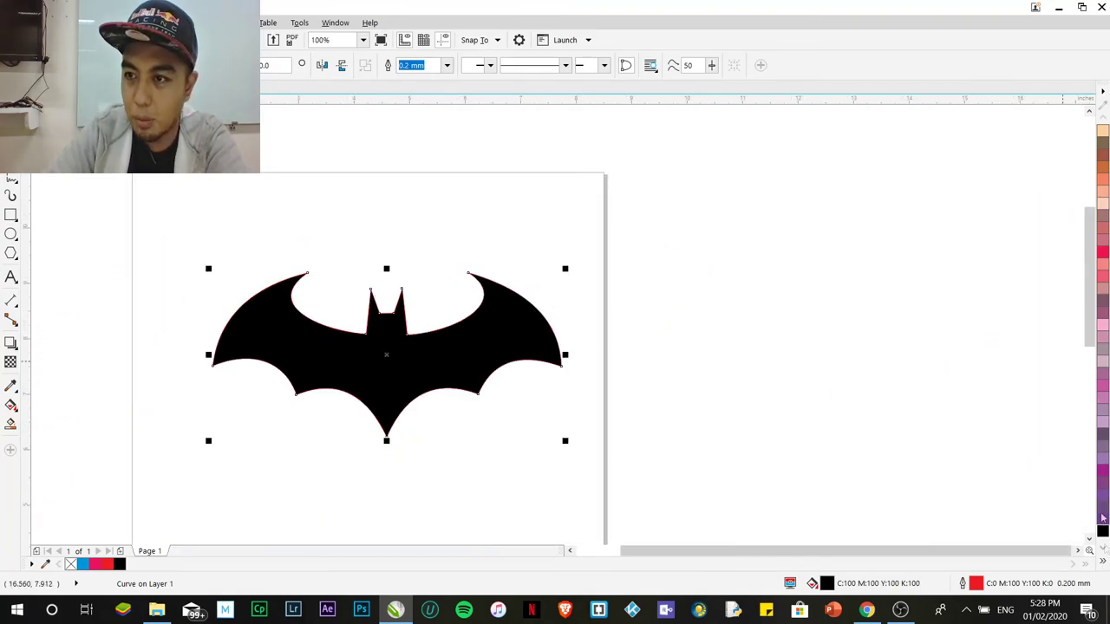
left_click(1103, 560)
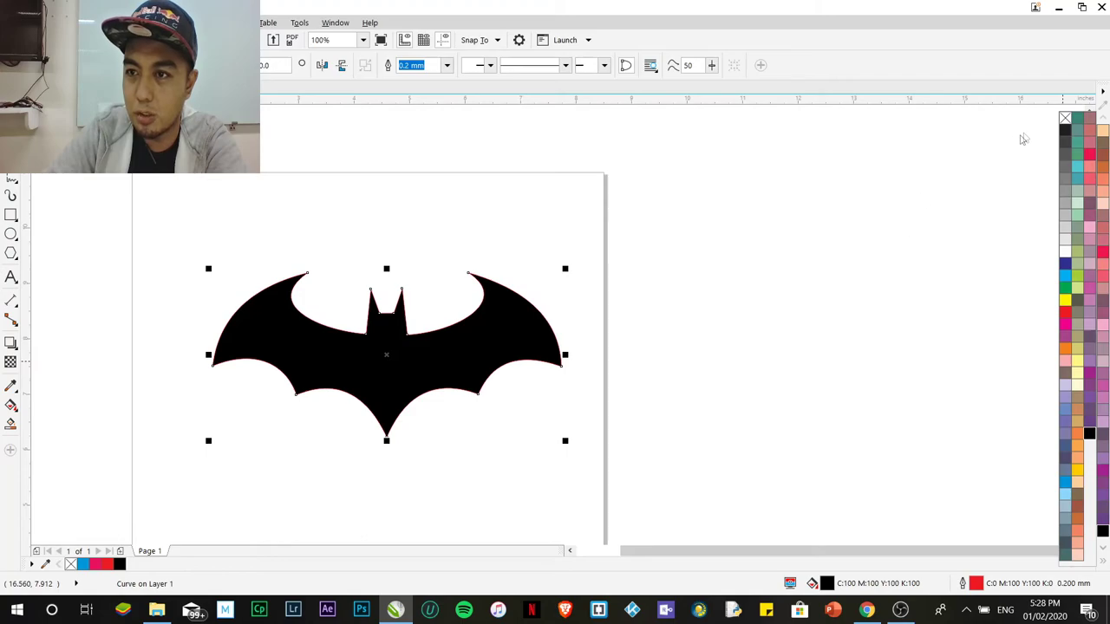
right_click(1064, 118)
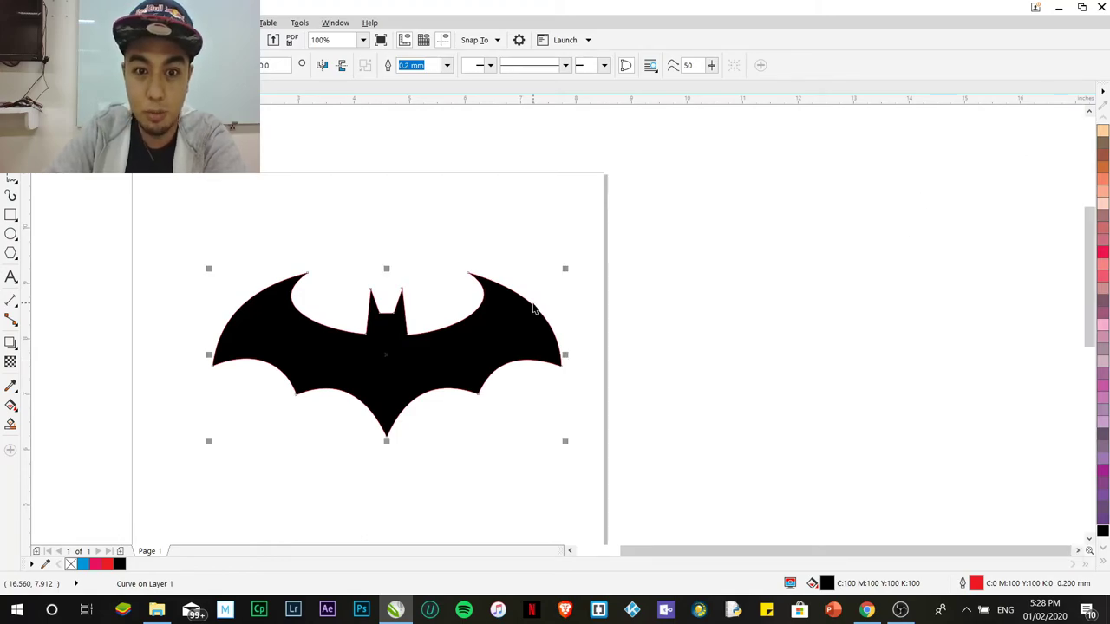
Examine the bat's edges up close, magnifying the left wing's lower tip, and then look over the whole shape on the page
scroll(302, 352, "up", 2)
scroll(304, 352, "down", 1)
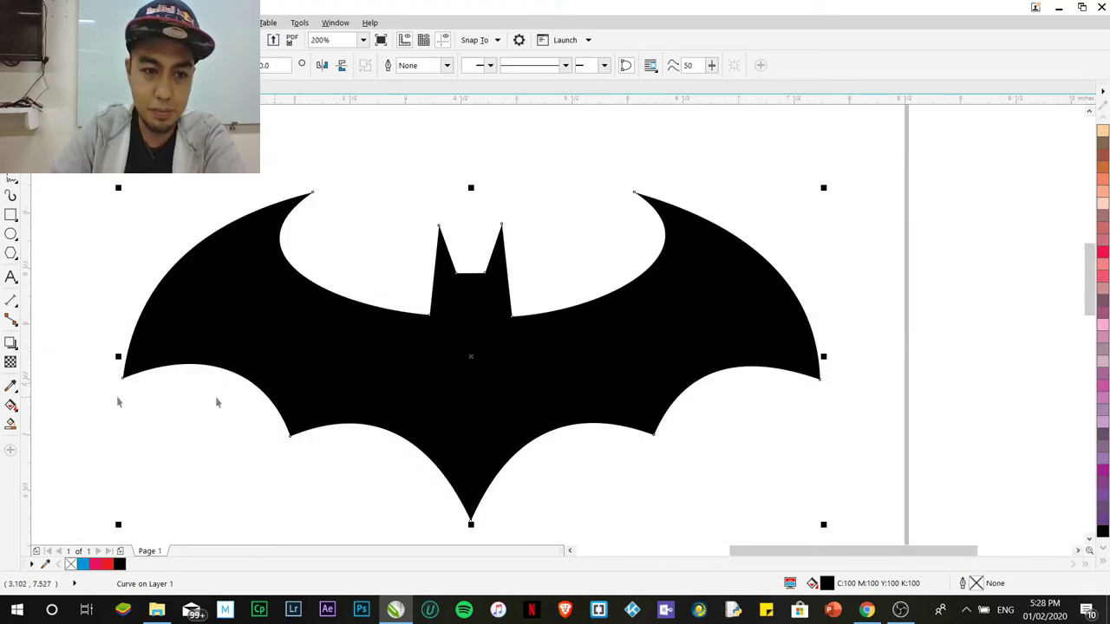
key("Escape")
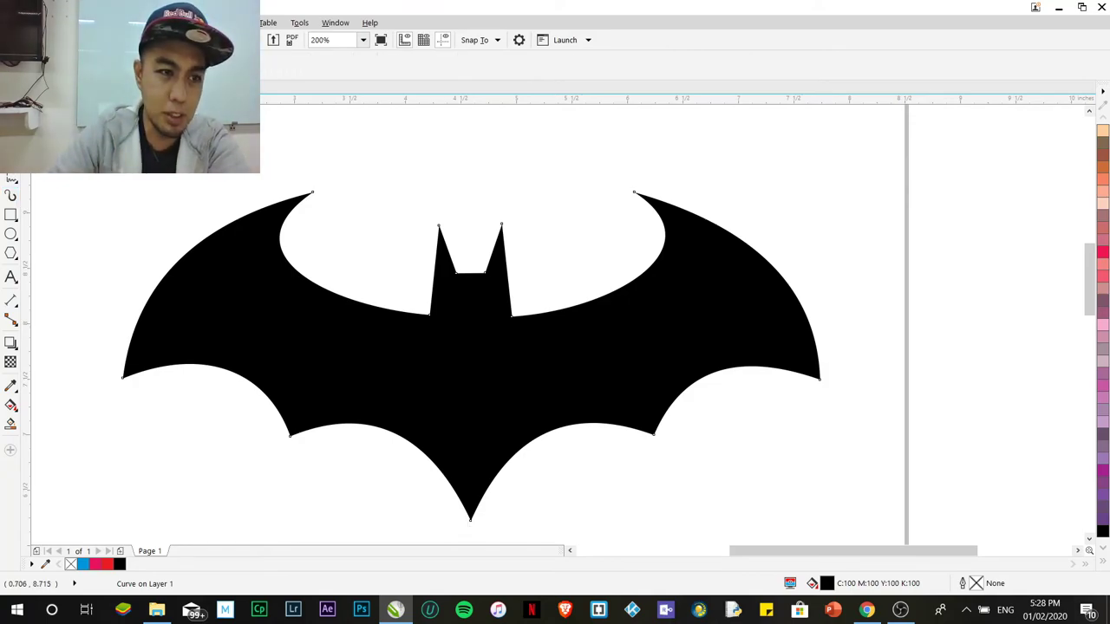
left_click(10, 177)
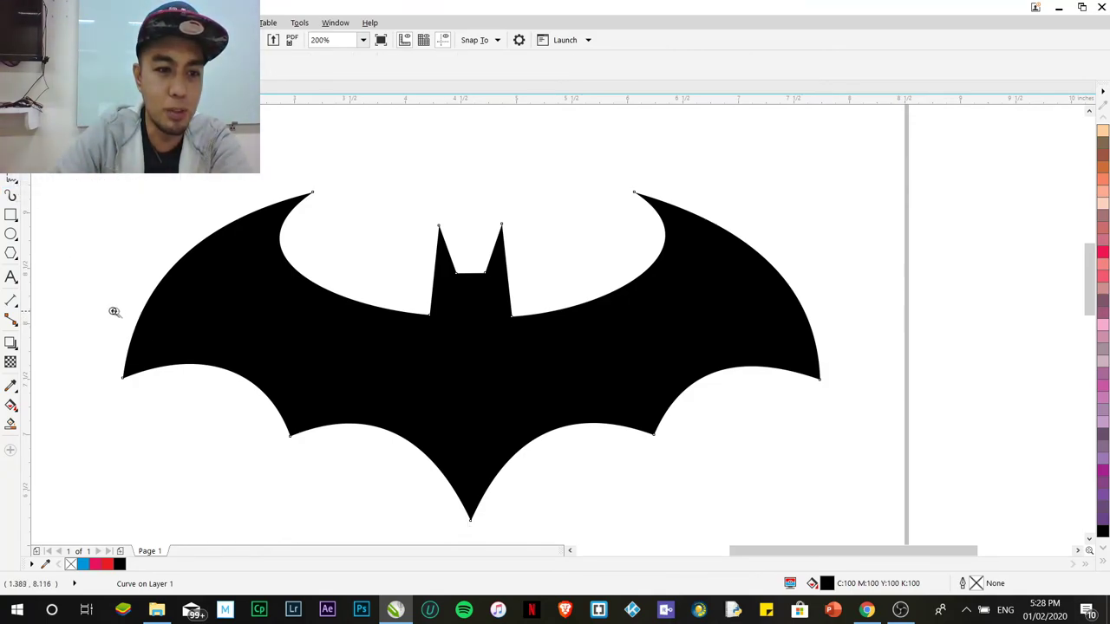
left_click_drag(110, 308, 180, 405)
left_click_drag(436, 280, 506, 423)
left_click_drag(415, 355, 490, 409)
left_click_drag(444, 327, 573, 416)
left_click_drag(384, 255, 555, 273)
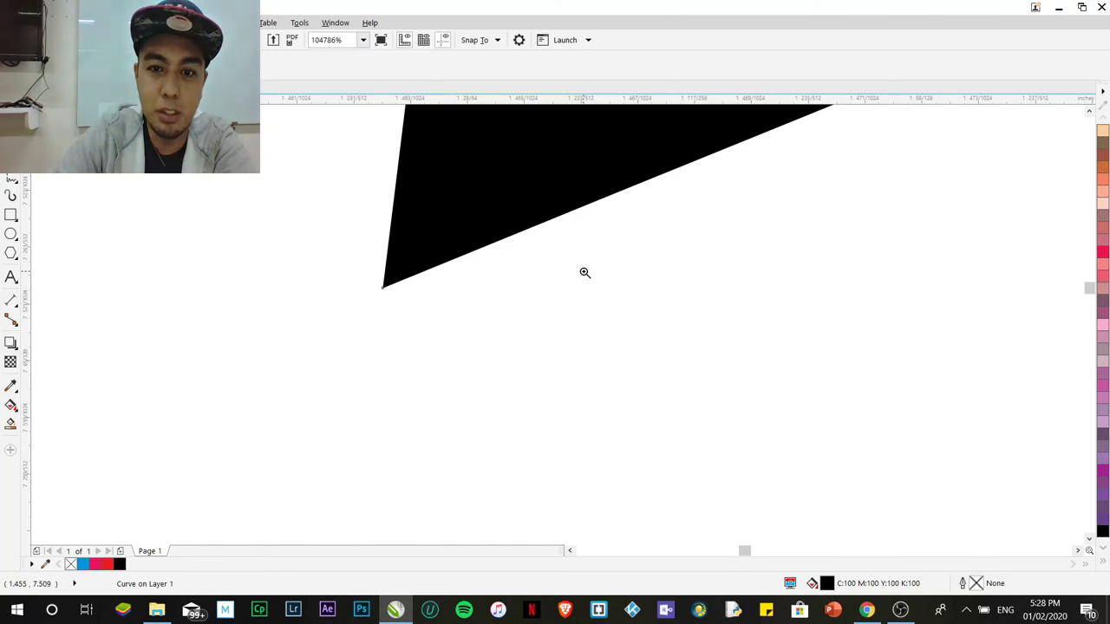
scroll(585, 273, "down", 15)
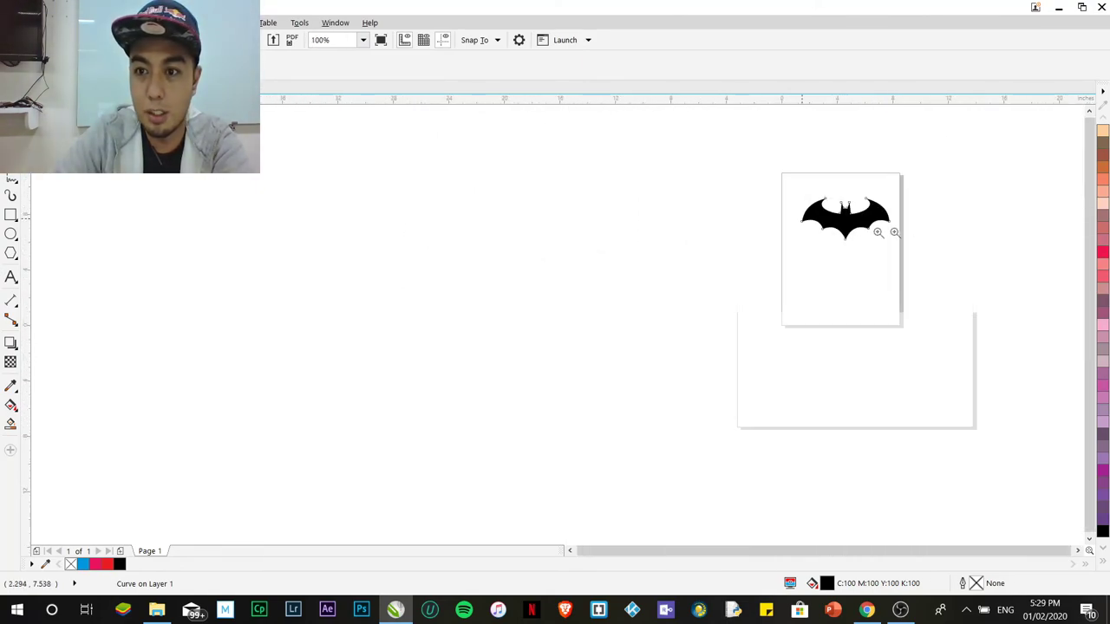
scroll(878, 232, "up", 8)
scroll(810, 208, "down", 4)
scroll(809, 209, "up", 3)
scroll(808, 211, "down", 6)
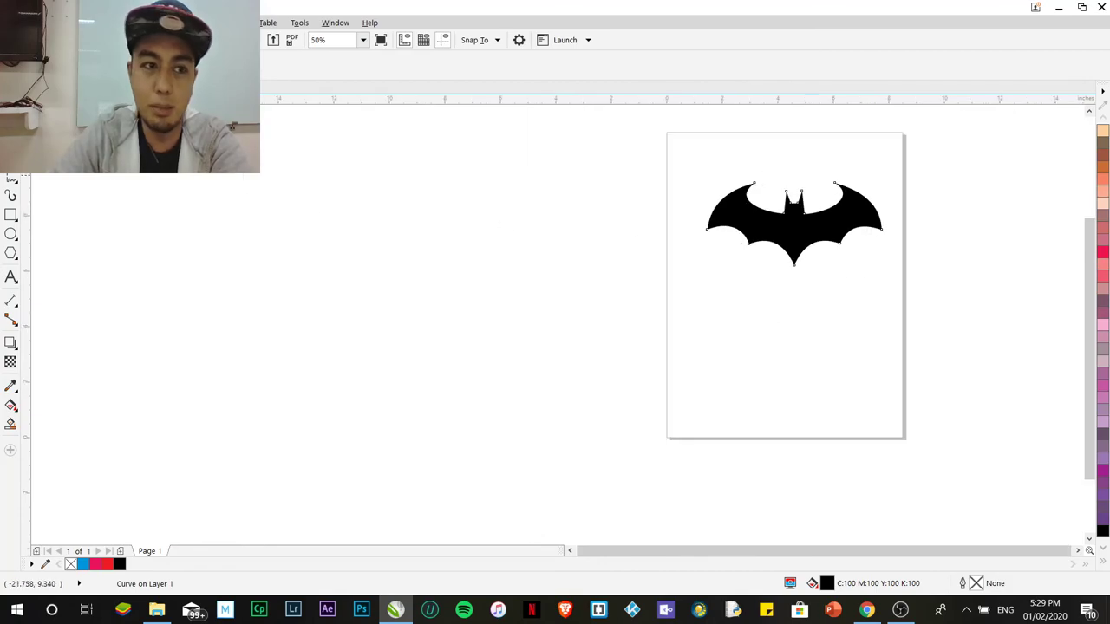
Select the black bat and move it about 1.2 inches down and slightly left on the page
key("space")
left_click_drag(676, 145, 956, 339)
left_click_drag(834, 229, 825, 262)
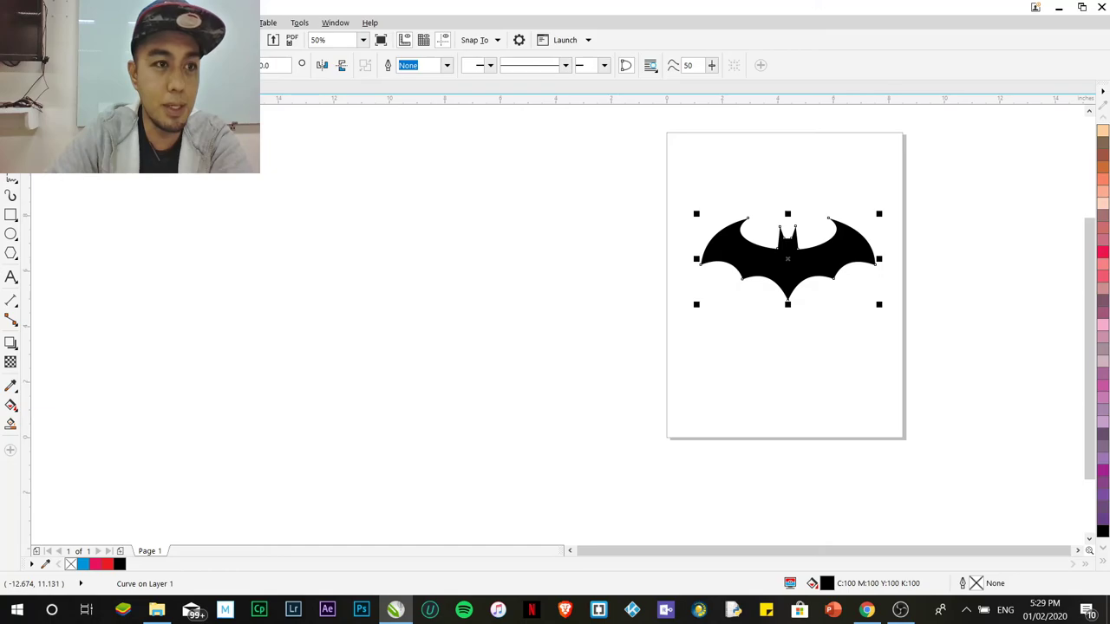
Export the bat to the Desktop as a PNG named Batlogo, using RGB Color (24-bit) with transparency and anti-aliasing
left_click(13, 22)
left_click(31, 251)
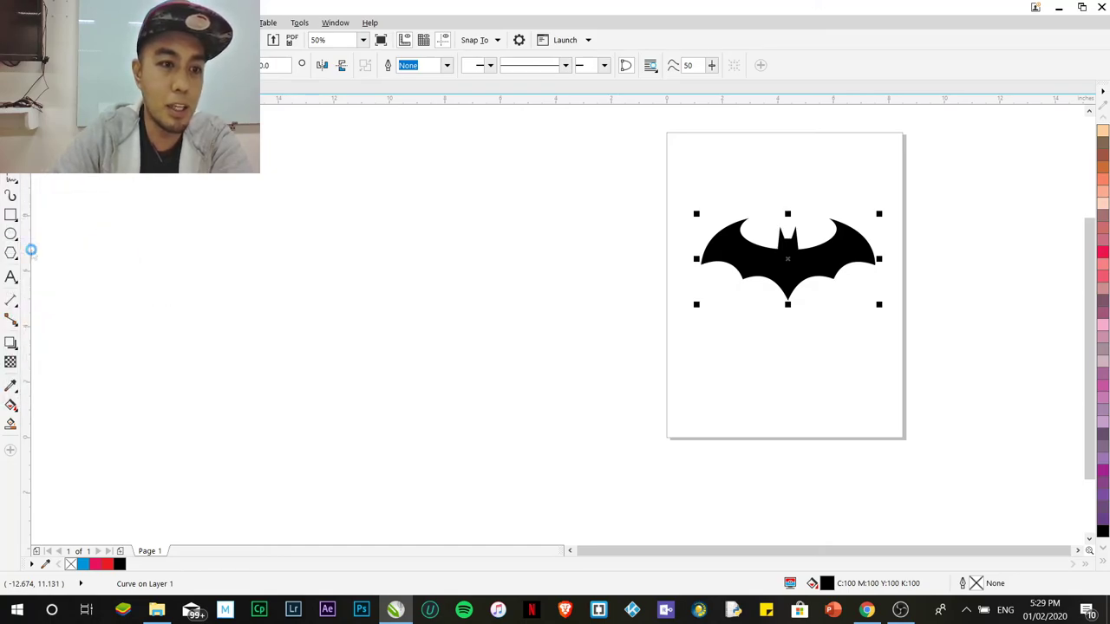
left_click(181, 262)
left_click(181, 259)
left_click(176, 243)
type("Ba")
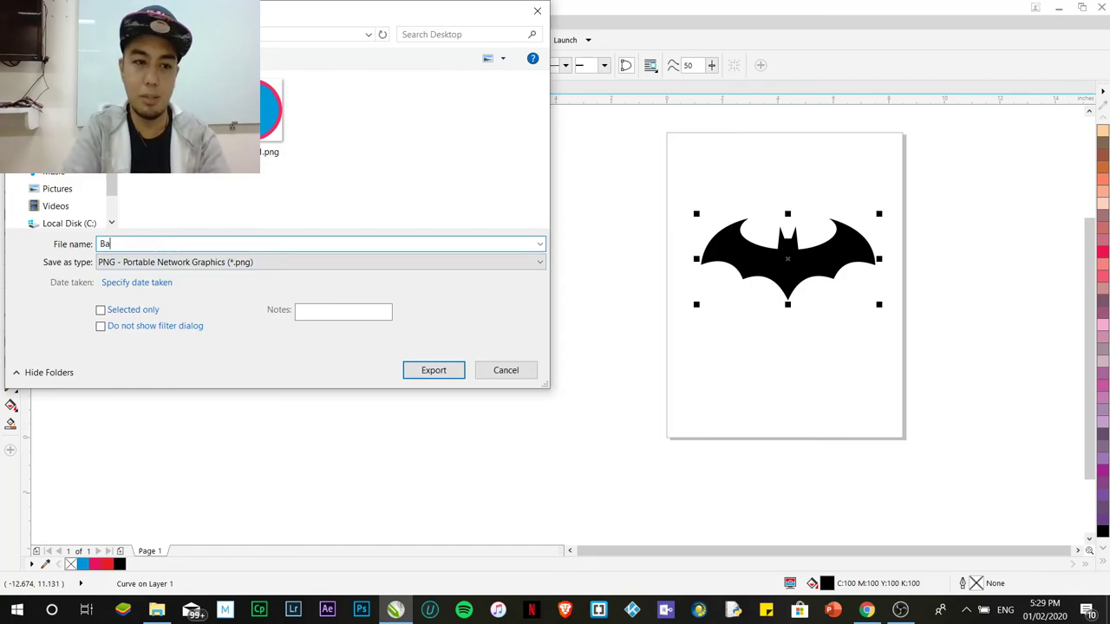
type("tlogo")
key("Return")
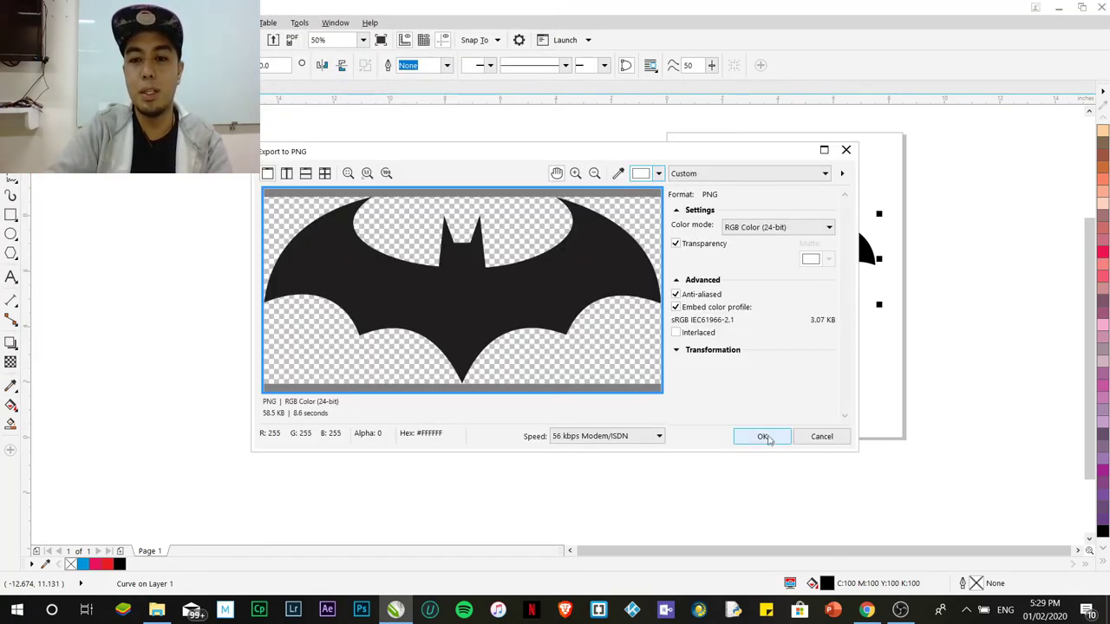
left_click(762, 436)
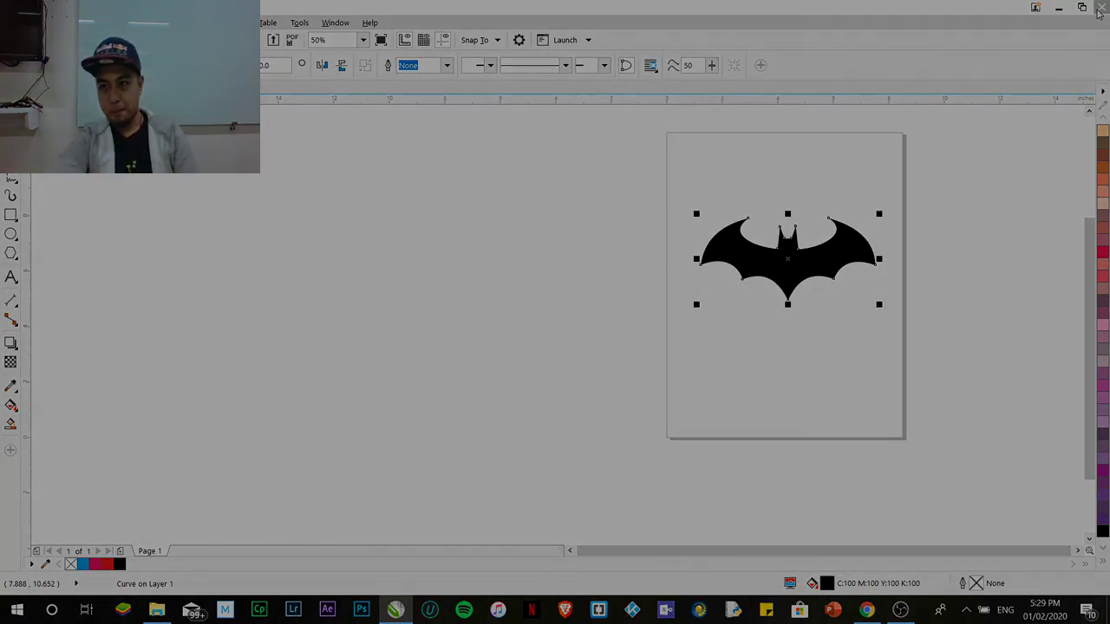
left_click(1098, 12)
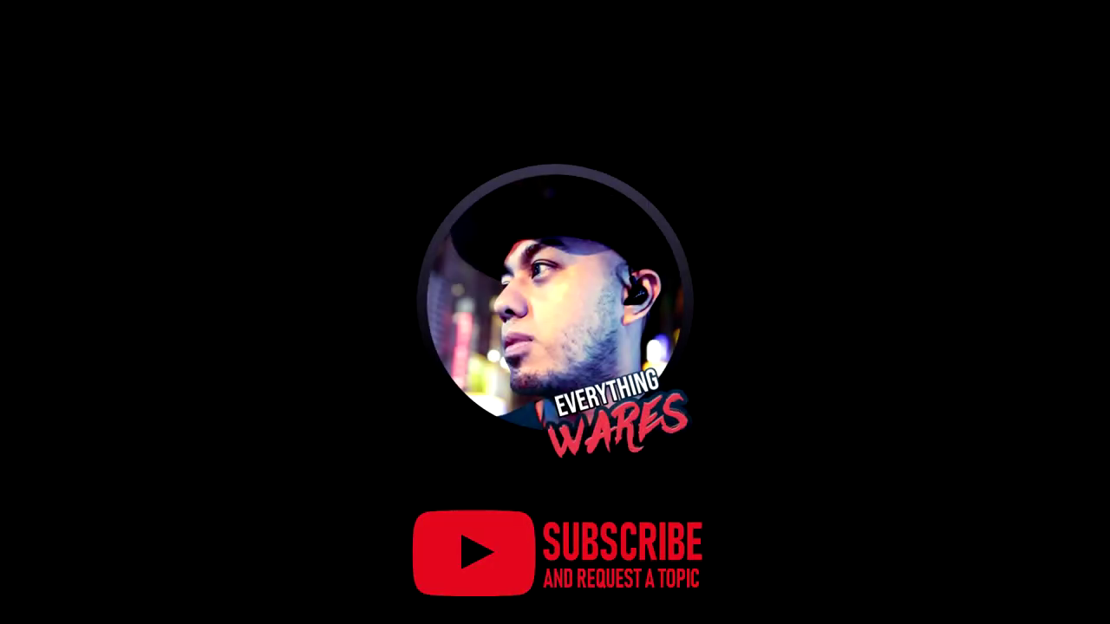